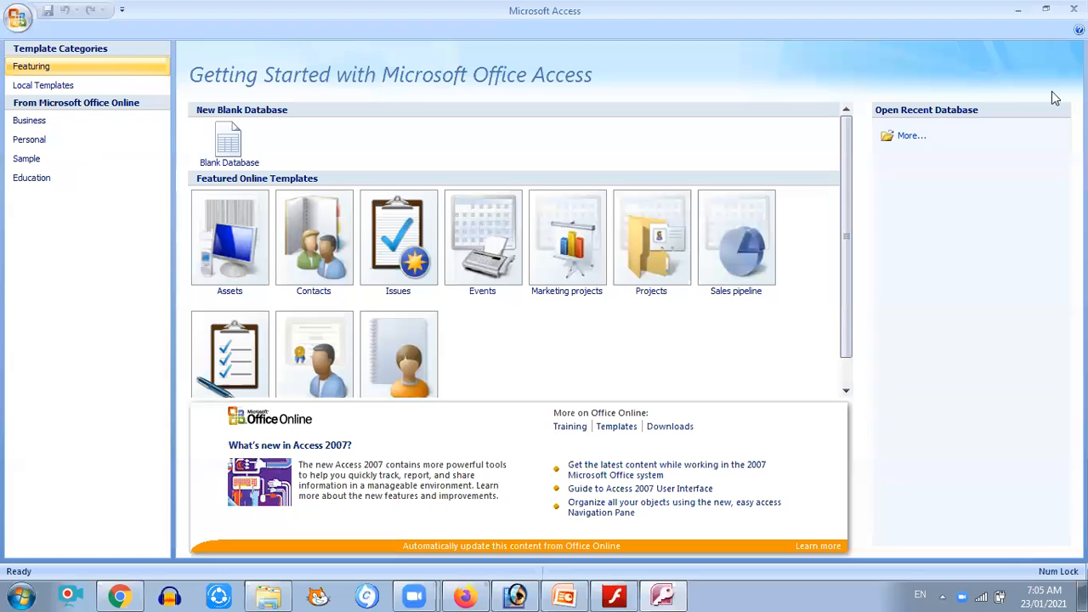
Launch Microsoft Office Access 2007 by searching for it from the Start menu
left_click(1075, 9)
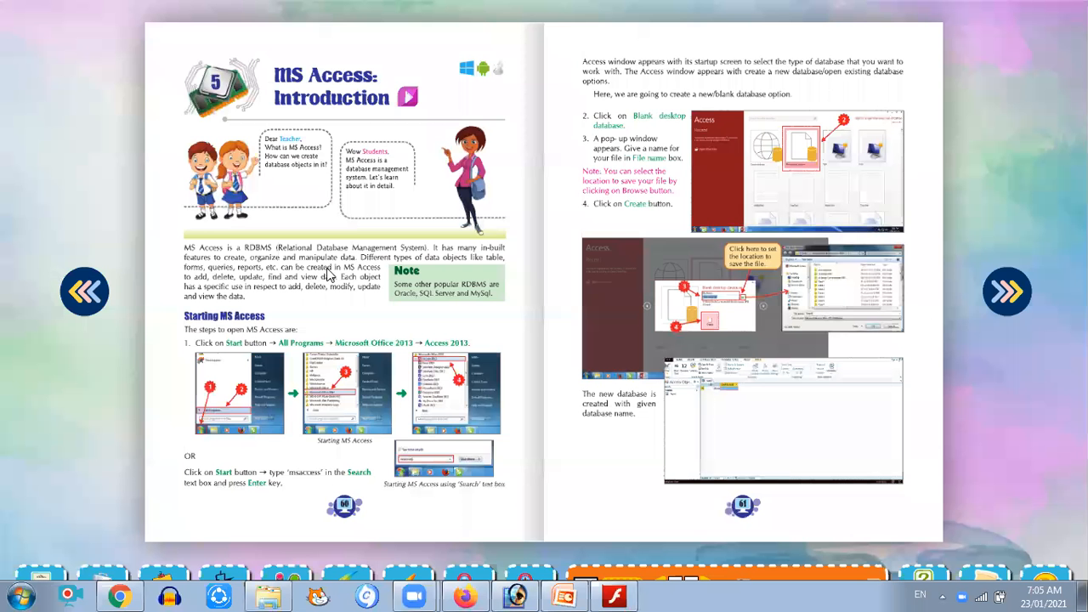
left_click(23, 595)
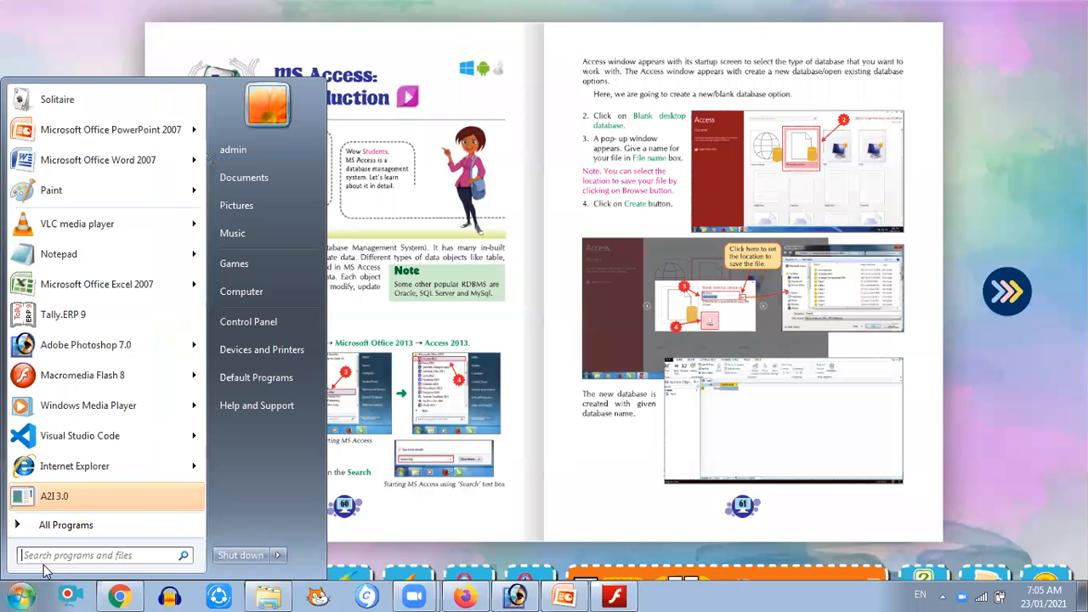
type("ac")
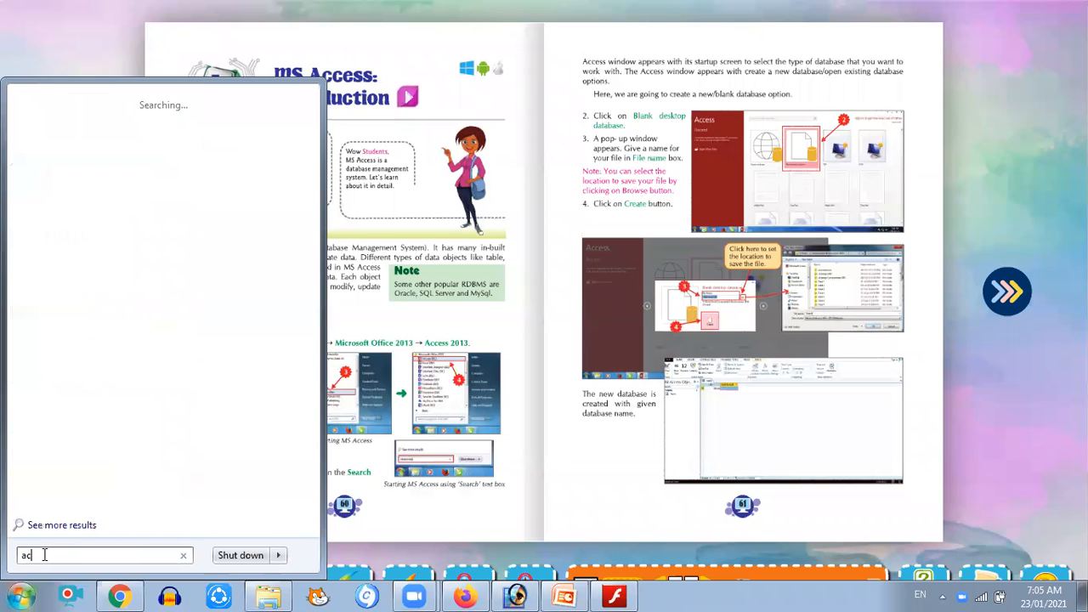
type("c")
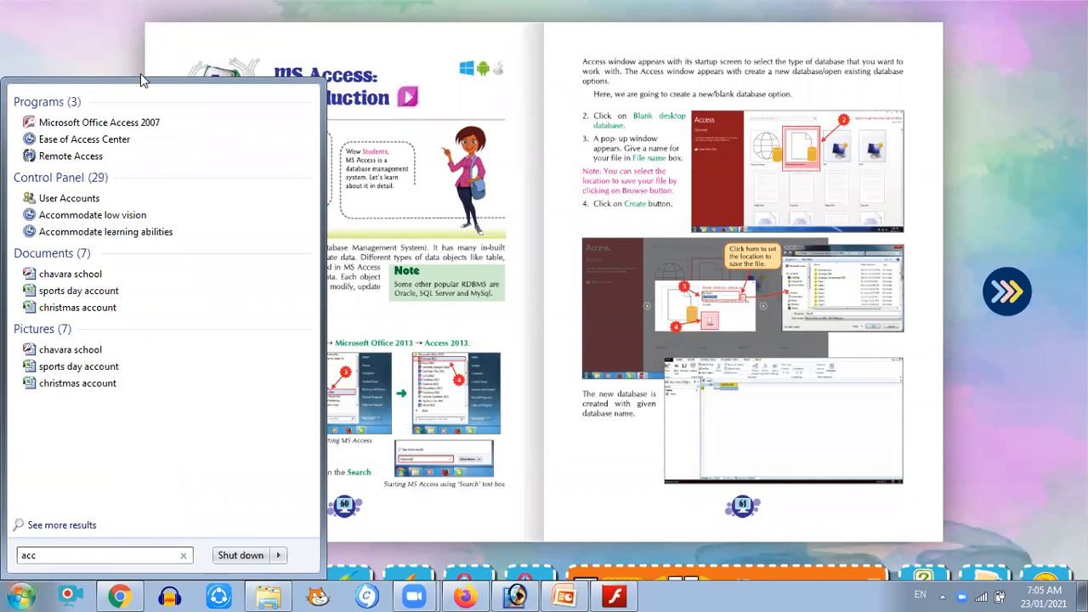
left_click(134, 122)
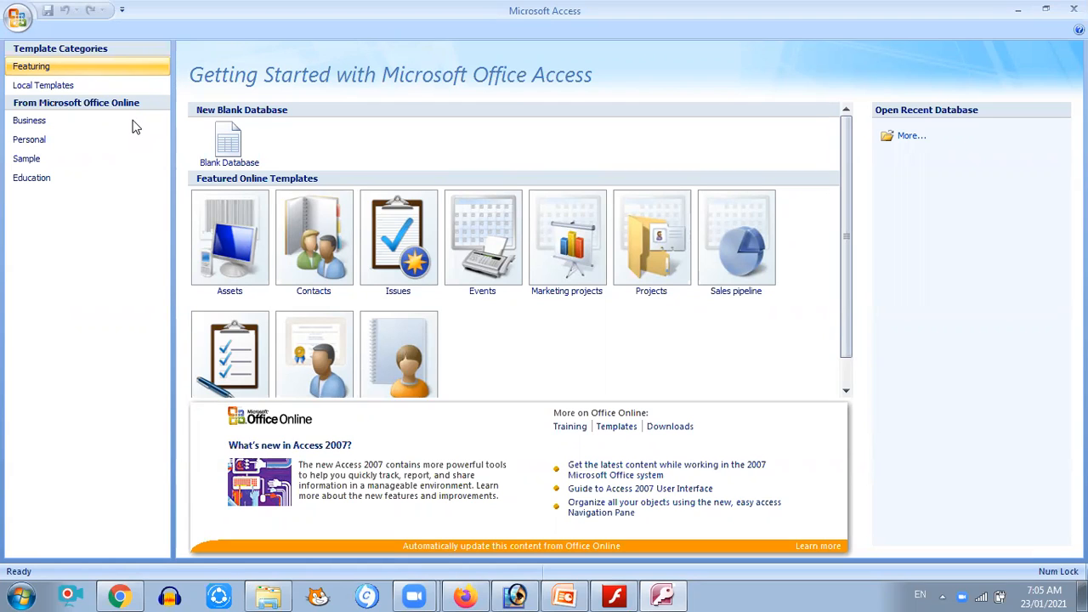
Create a new blank database named school
left_click(19, 19)
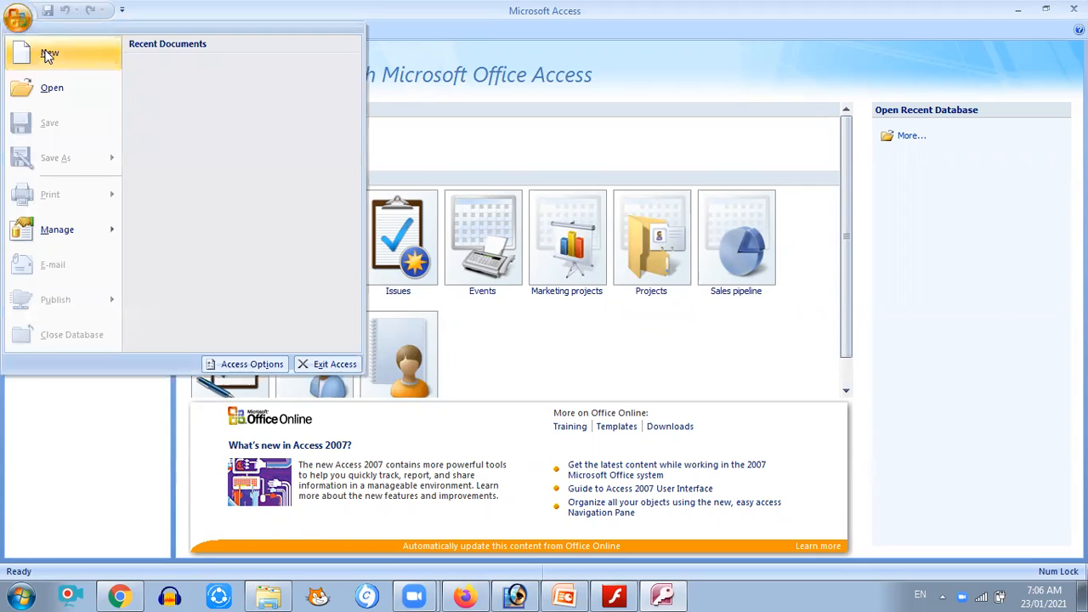
left_click(49, 55)
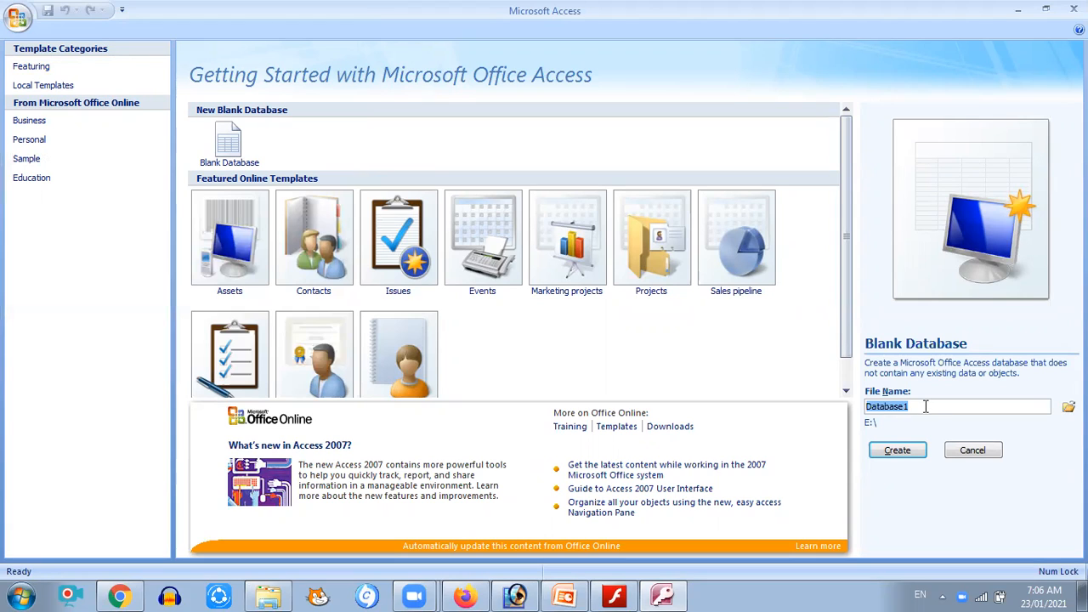
type("school")
left_click(892, 455)
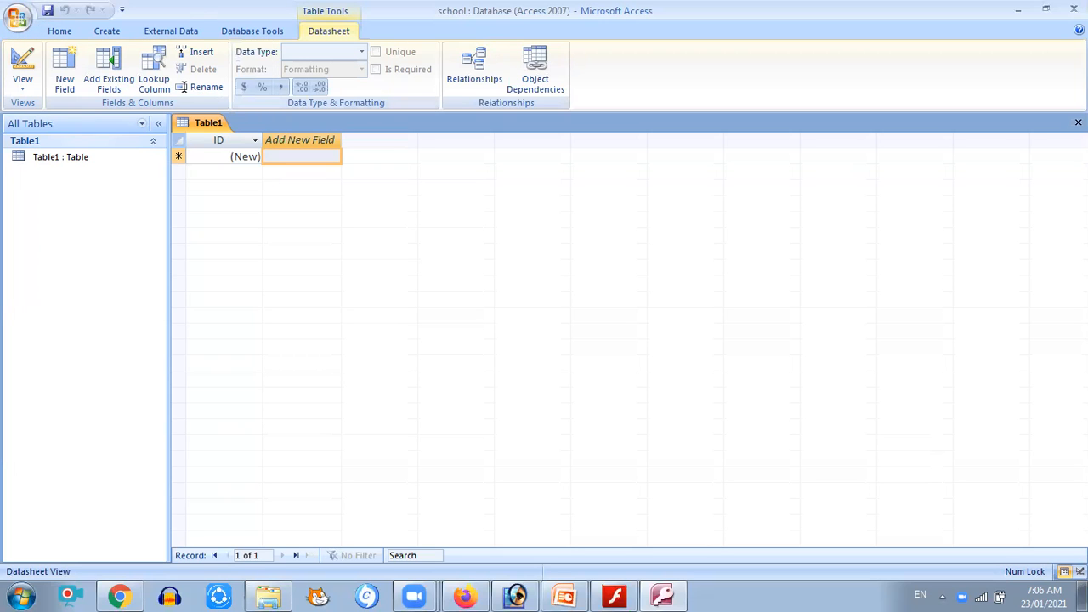
Close the open table and exit Access, then relaunch Access from the Start menu search
key("ctrl+w")
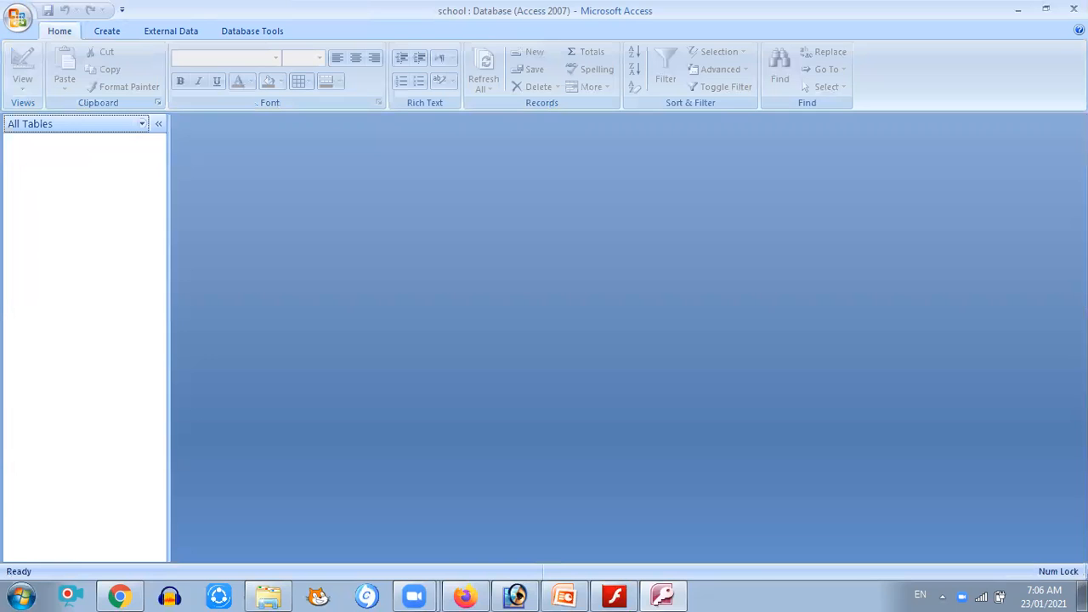
key("alt+F4")
key("super")
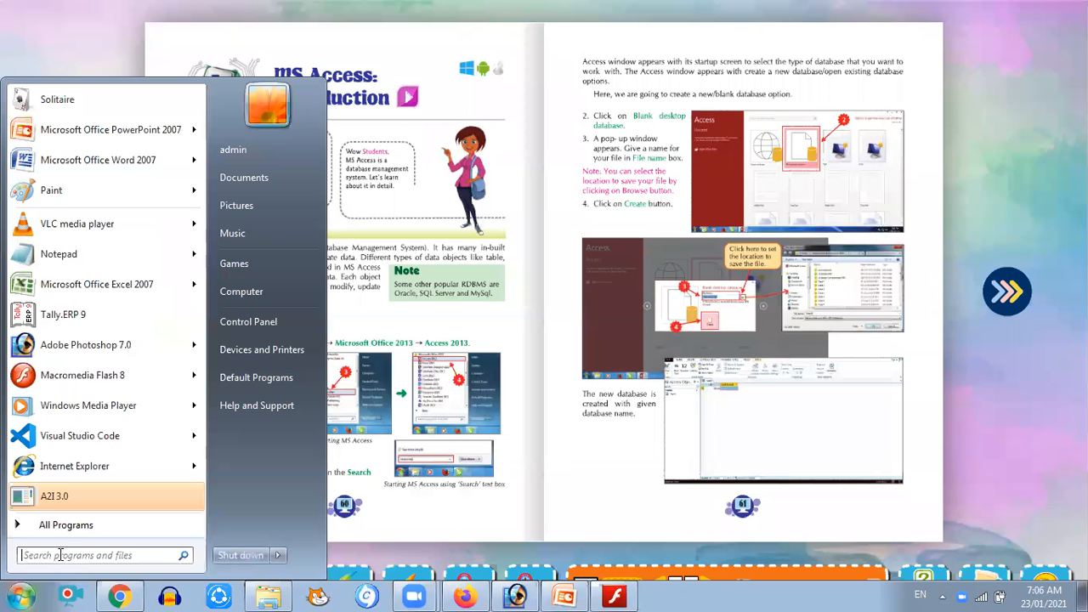
left_click(60, 555)
type("ac")
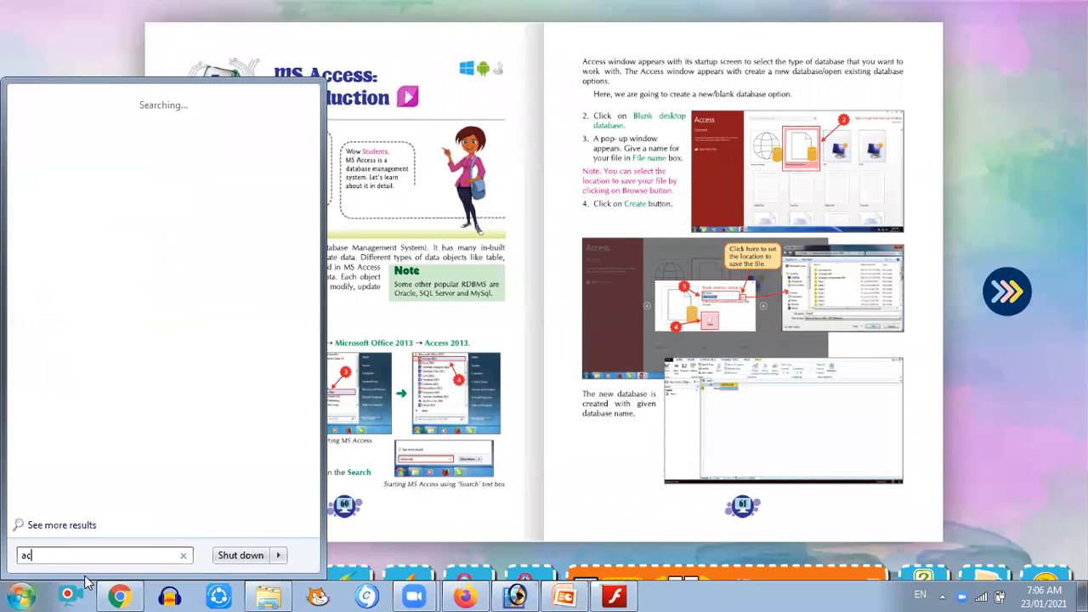
type("c")
key("Return")
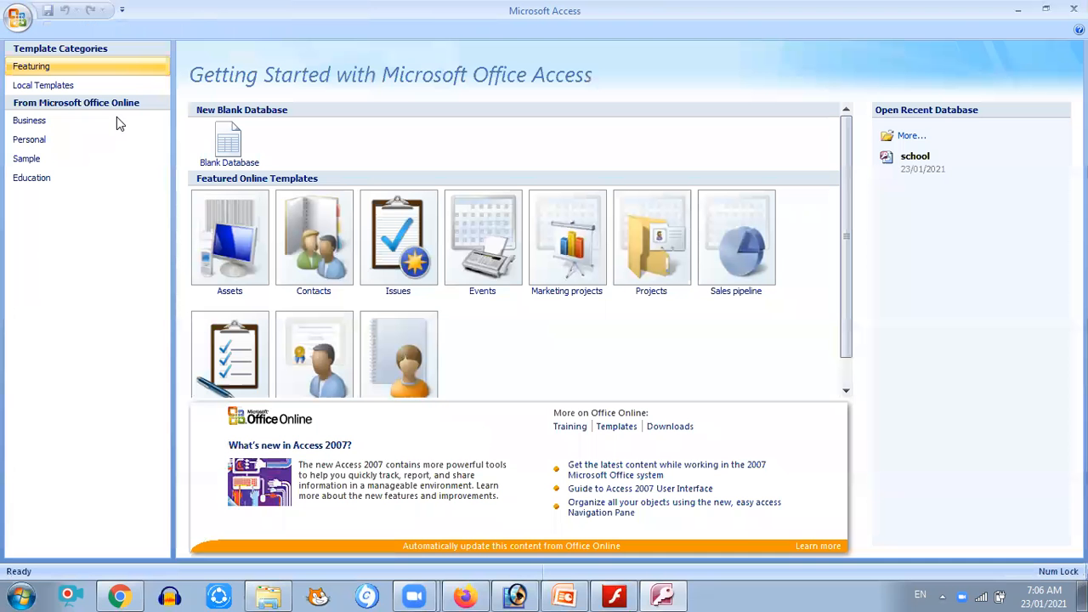
Create a new blank database named school 1
left_click(19, 17)
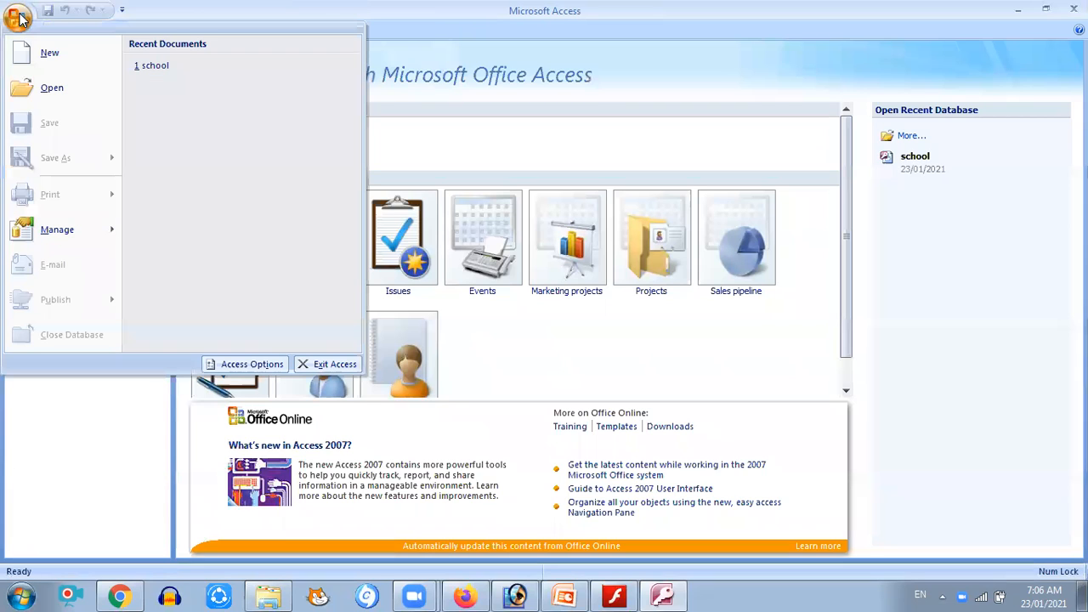
left_click(50, 59)
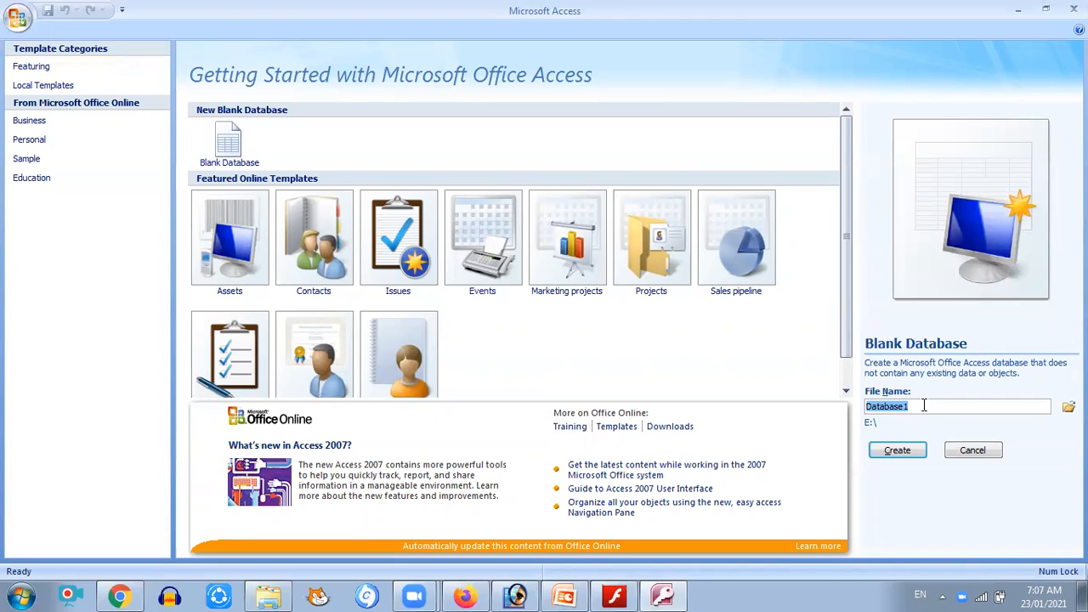
type("schh")
key("BackSpace")
type("ool 1")
left_click(897, 452)
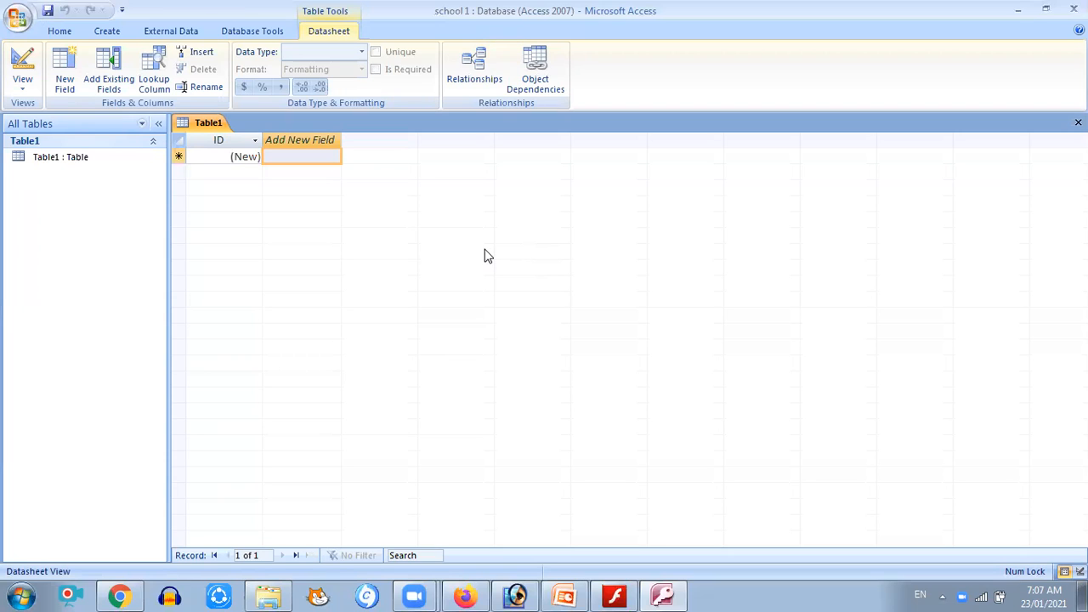
Open a new table in Design view and add a field named Rno with data type Number
left_click(107, 34)
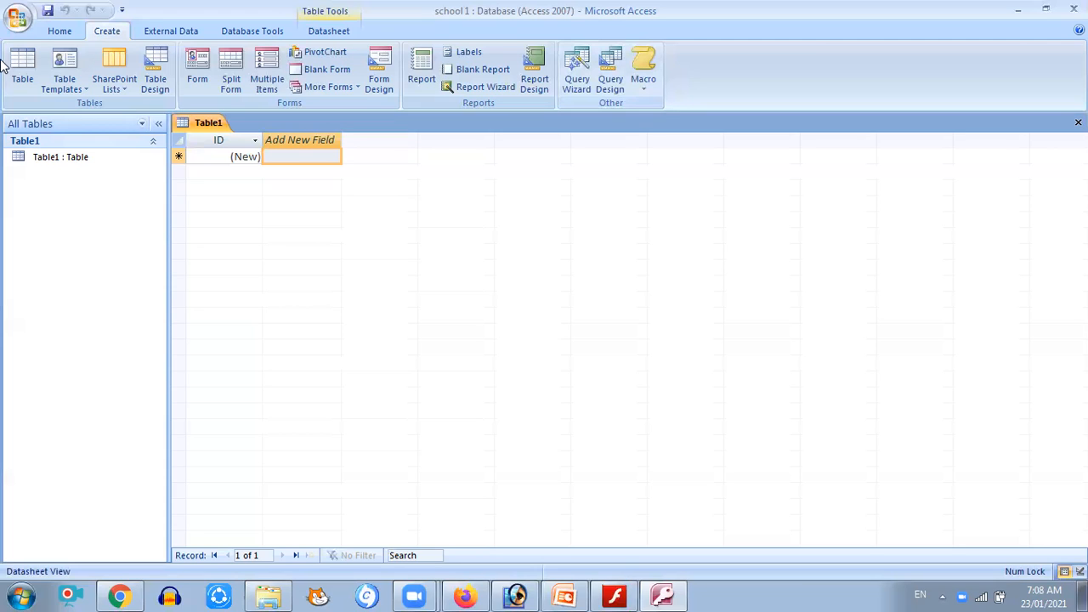
left_click(154, 85)
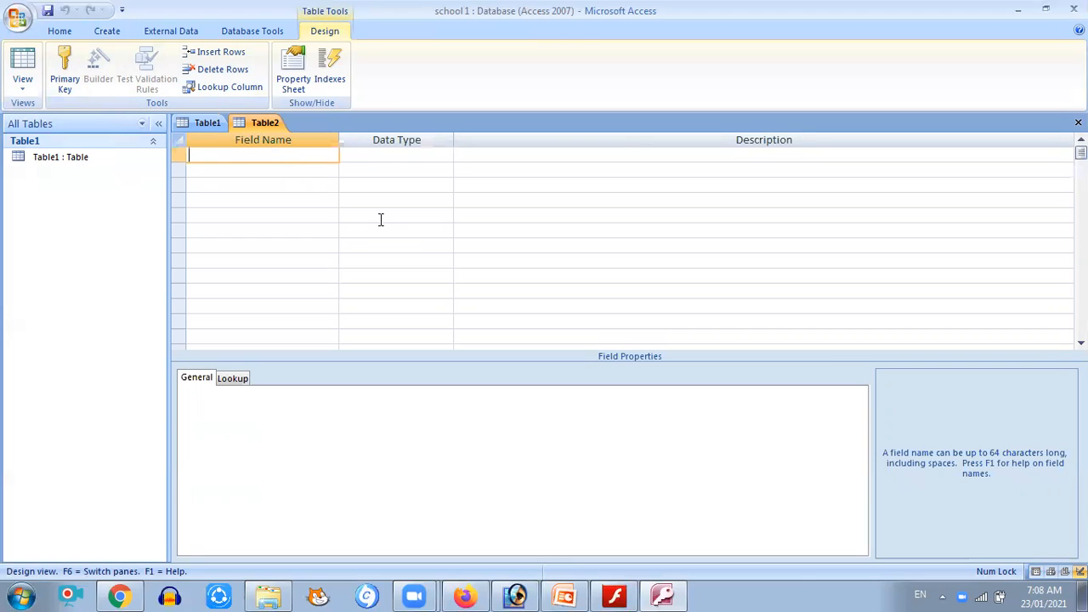
type("Rno")
key("Tab")
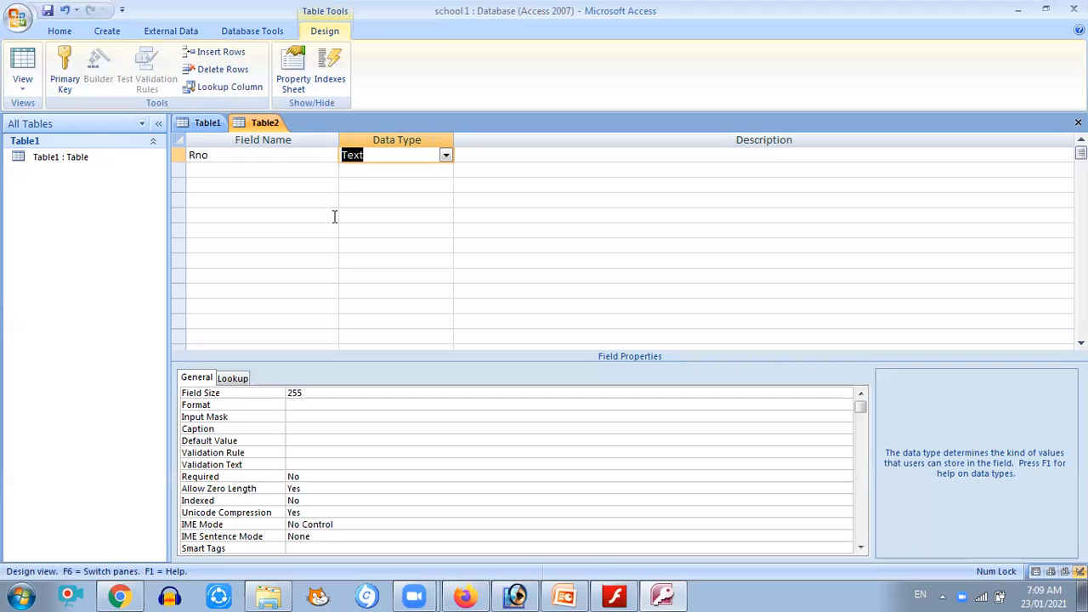
left_click(446, 157)
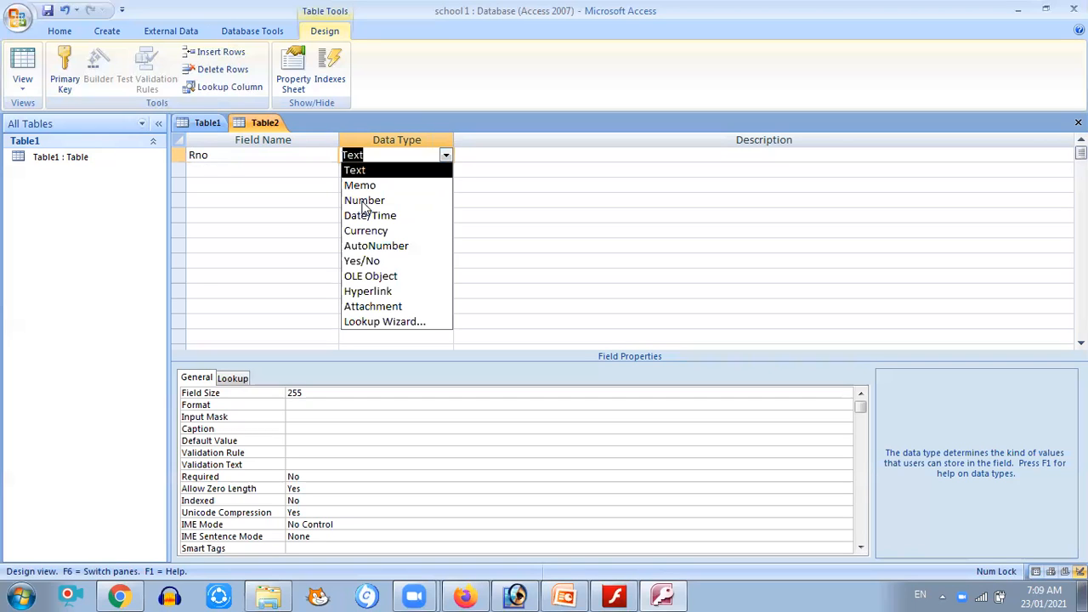
left_click(364, 202)
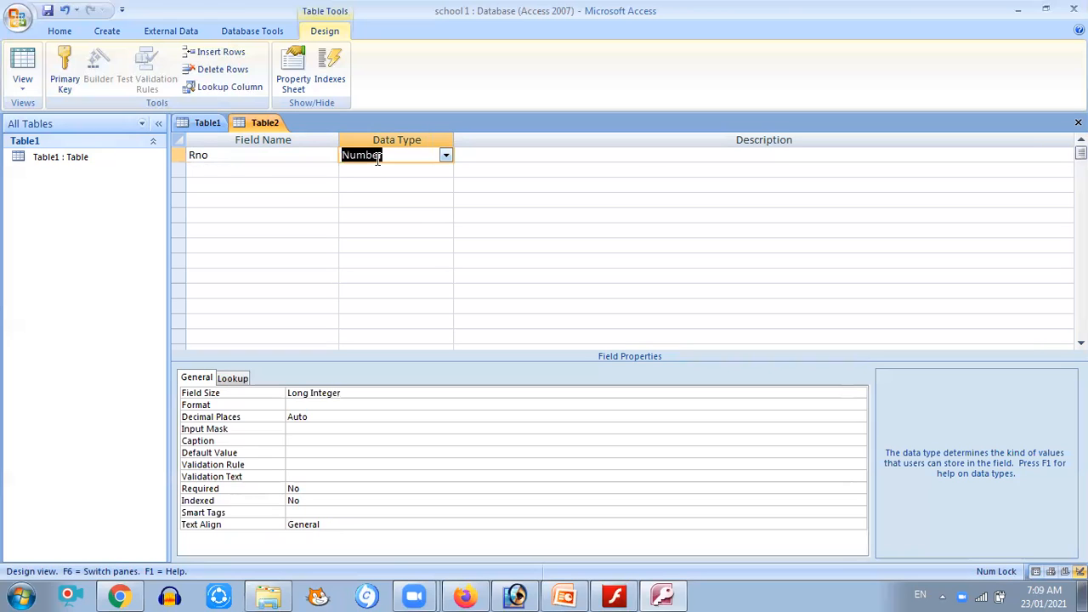
Enter Roll Number as the description of the Rno field
left_click(650, 159)
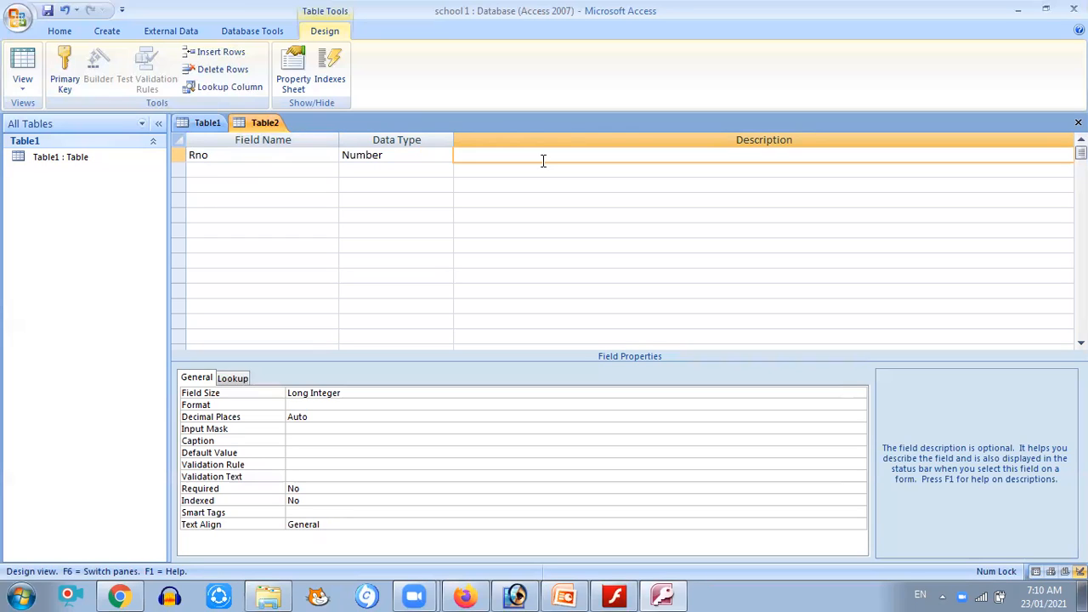
type("Roll Number")
key("Return")
Add a Text field named Sname with the description Students name
type("S")
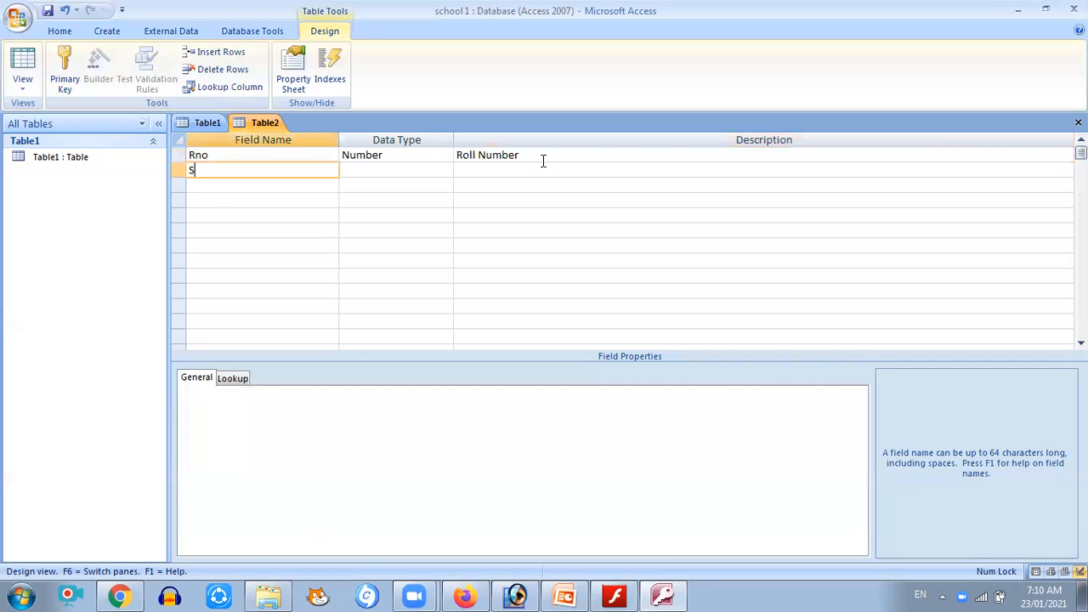
type("name")
key("Tab")
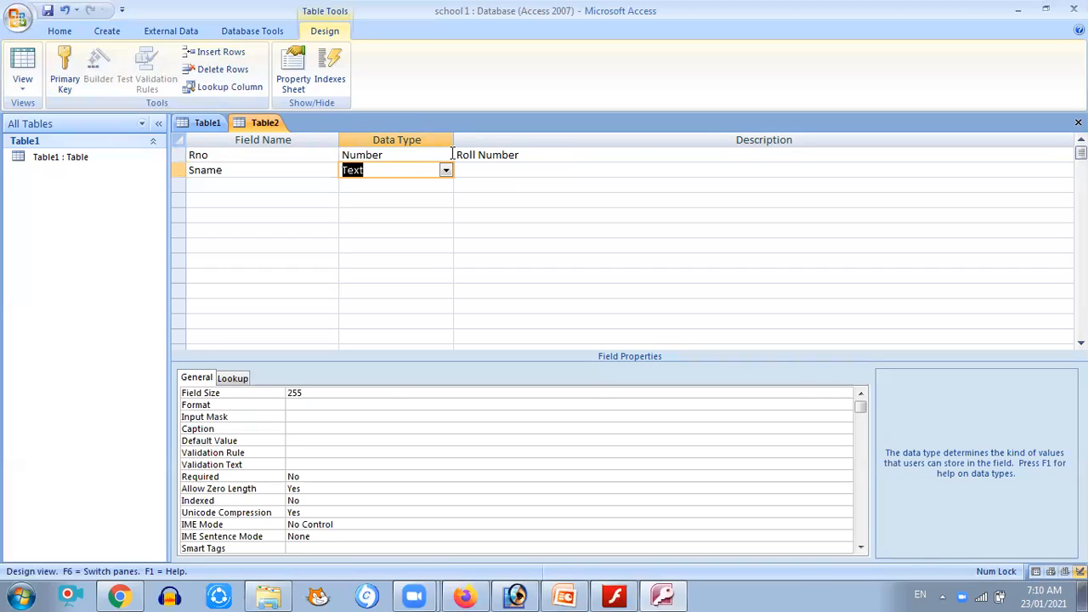
left_click(474, 170)
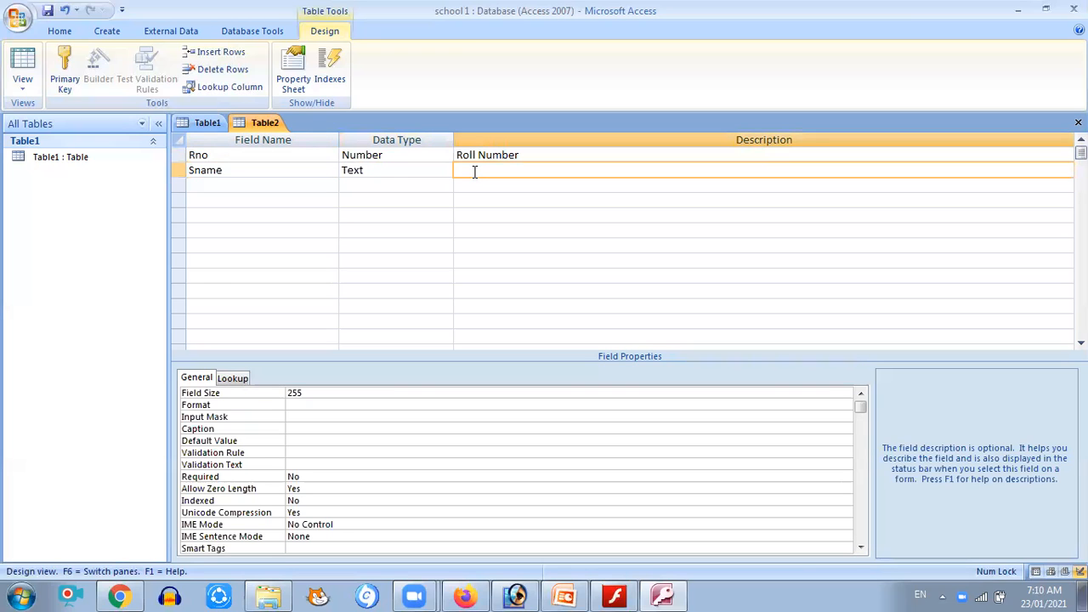
type("Students name")
Add a field named Dob and set its data type to Date/Time
left_click(199, 184)
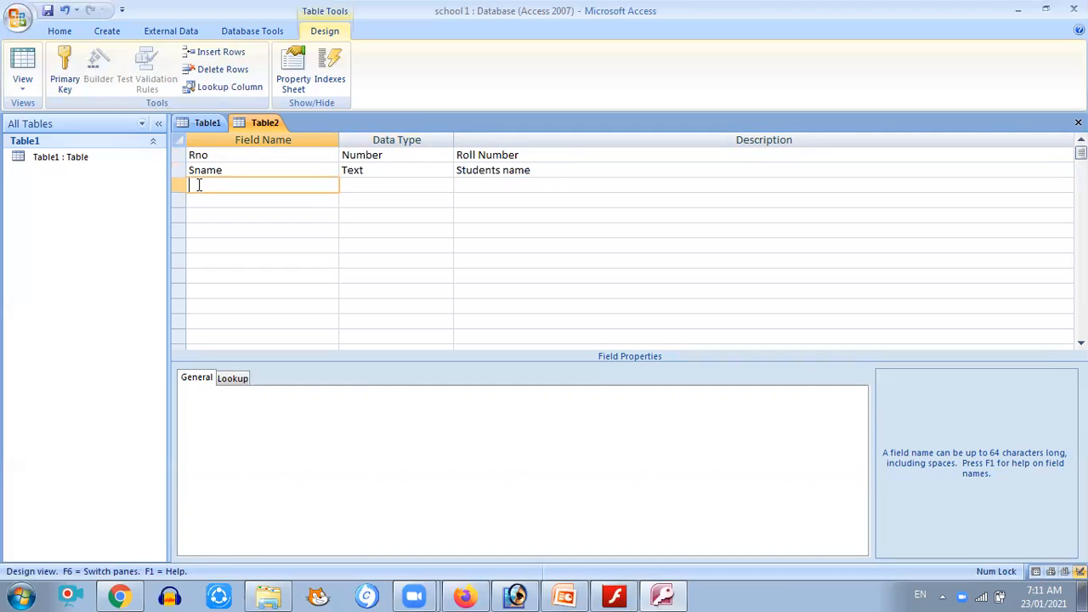
type("Dob")
key("Tab")
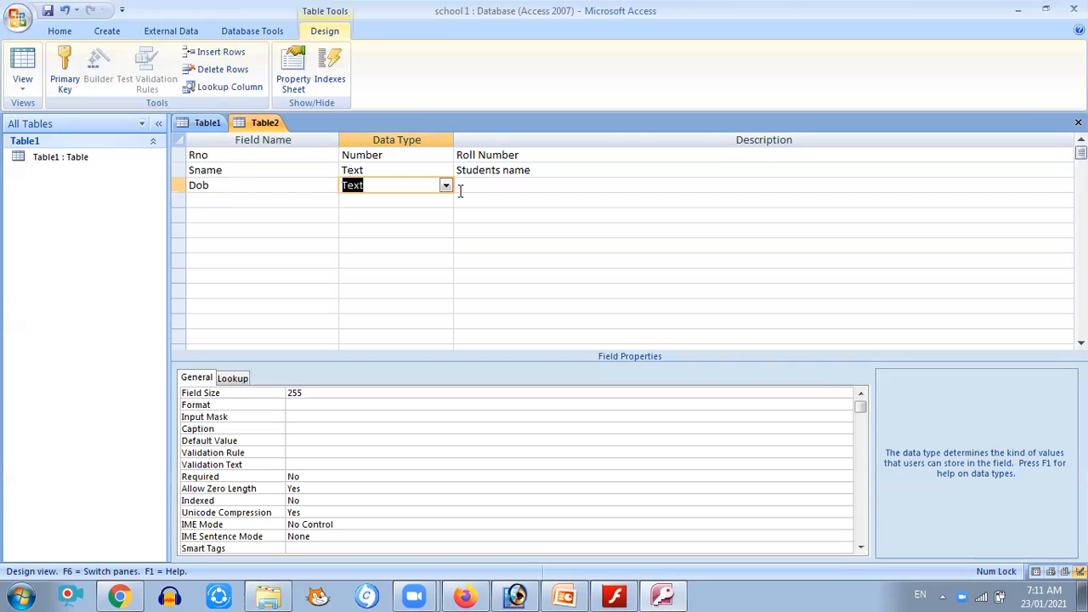
left_click(444, 187)
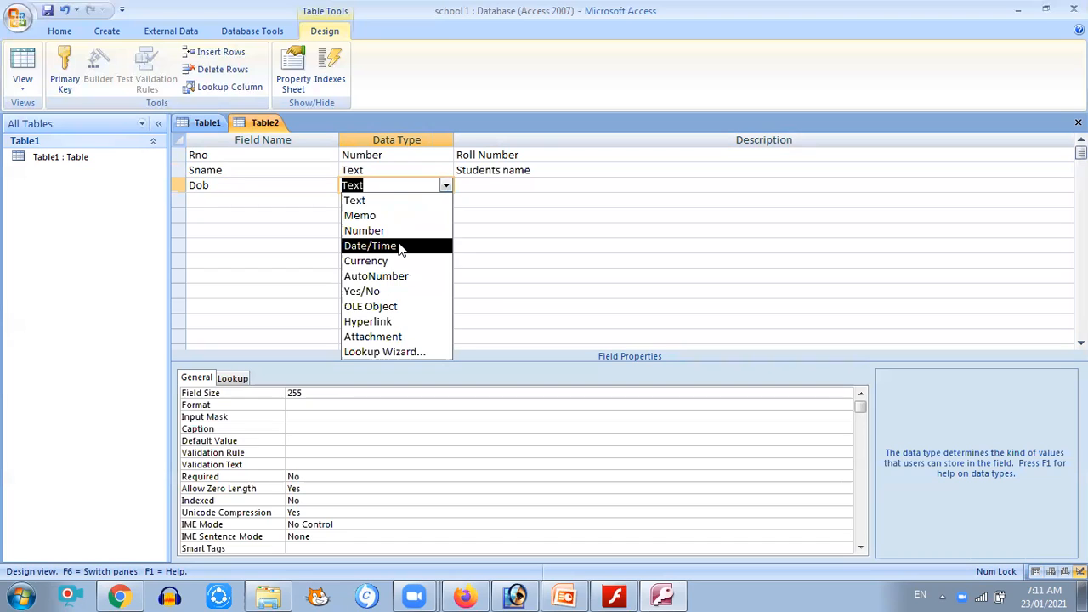
left_click(400, 245)
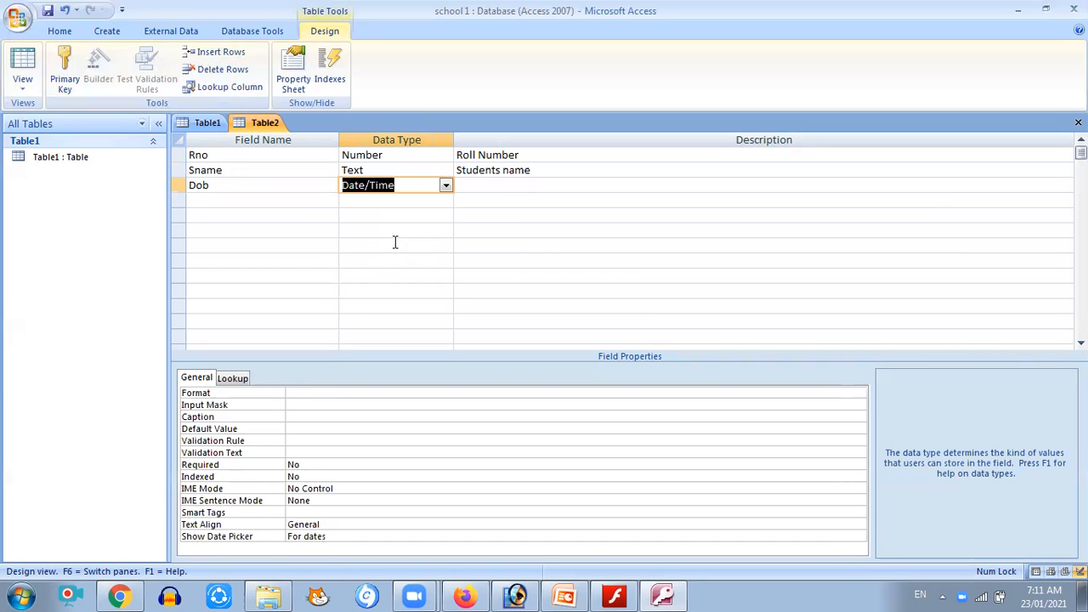
left_click(264, 156)
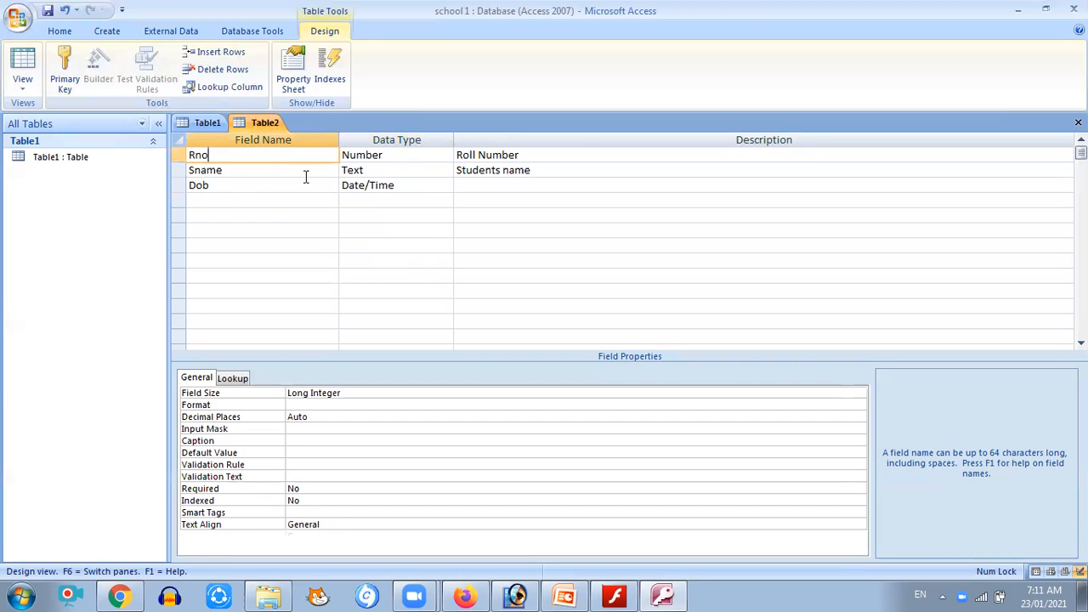
left_click(280, 185)
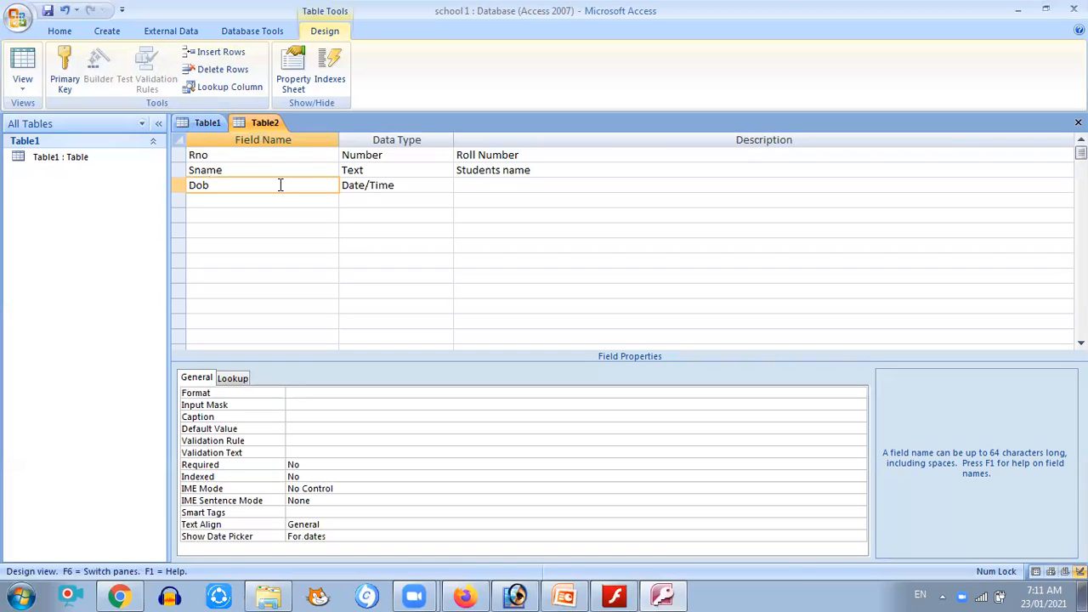
left_click(405, 191)
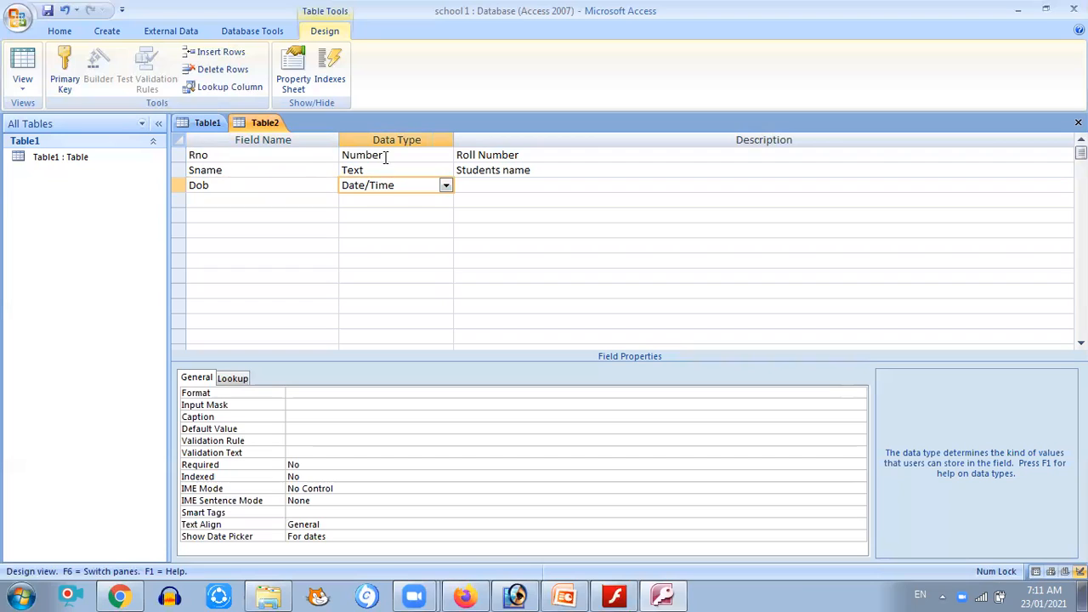
Enter Date of Birth as the description of the Dob field
left_click(484, 187)
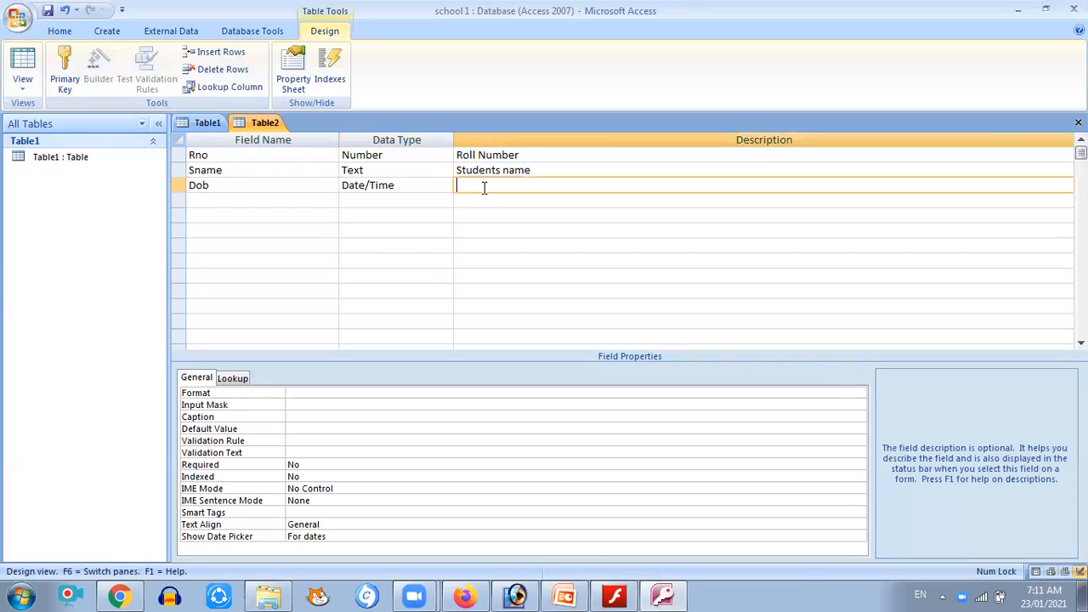
type("Date of Birth")
Add a Text field named Add with the description Address
left_click(276, 199)
type("A")
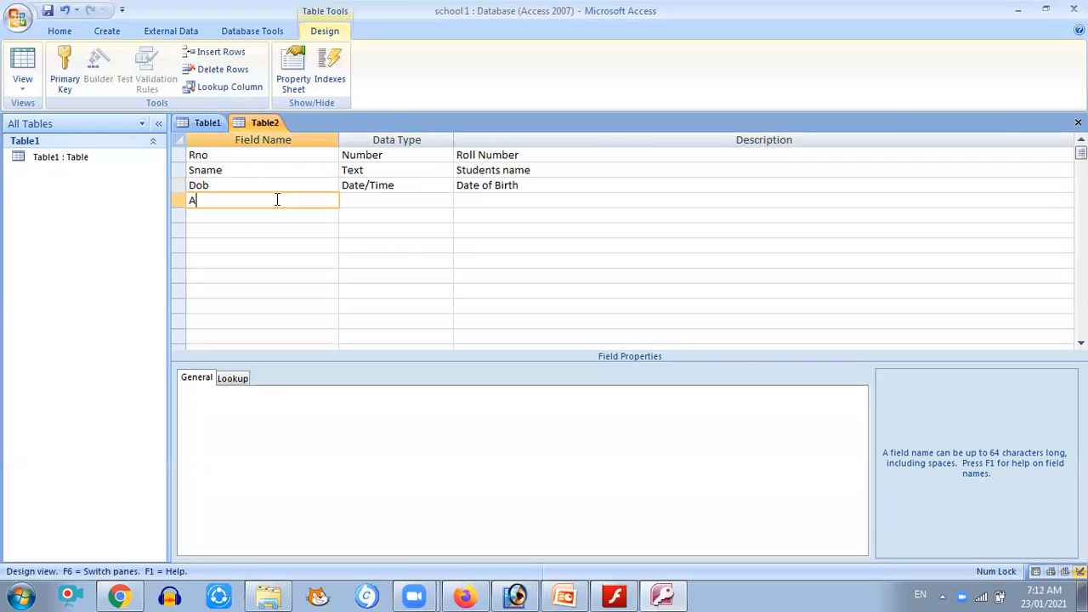
type("dd")
key("Tab")
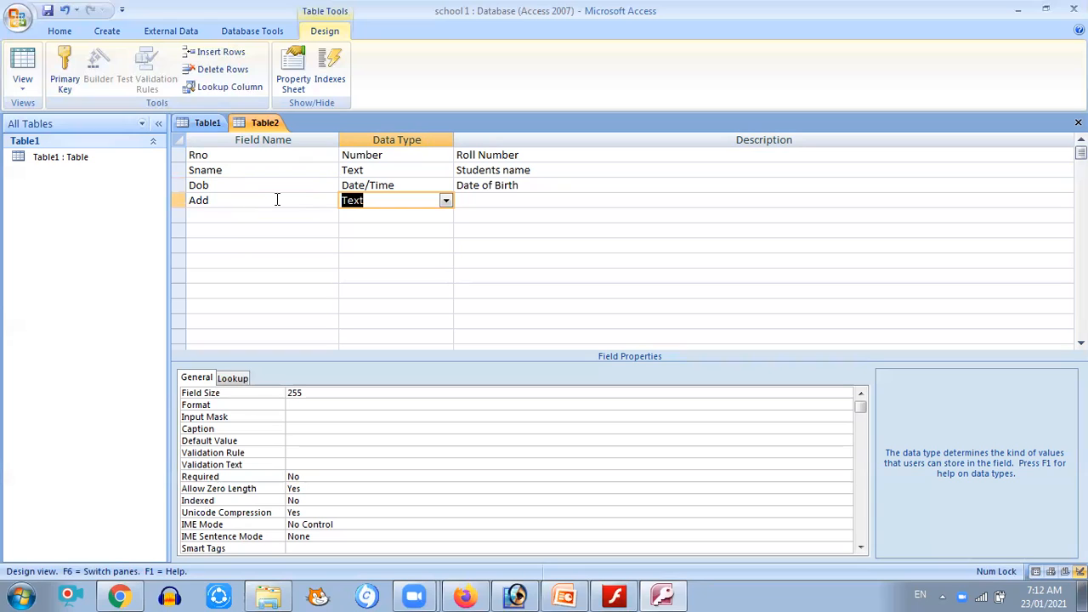
key("Tab")
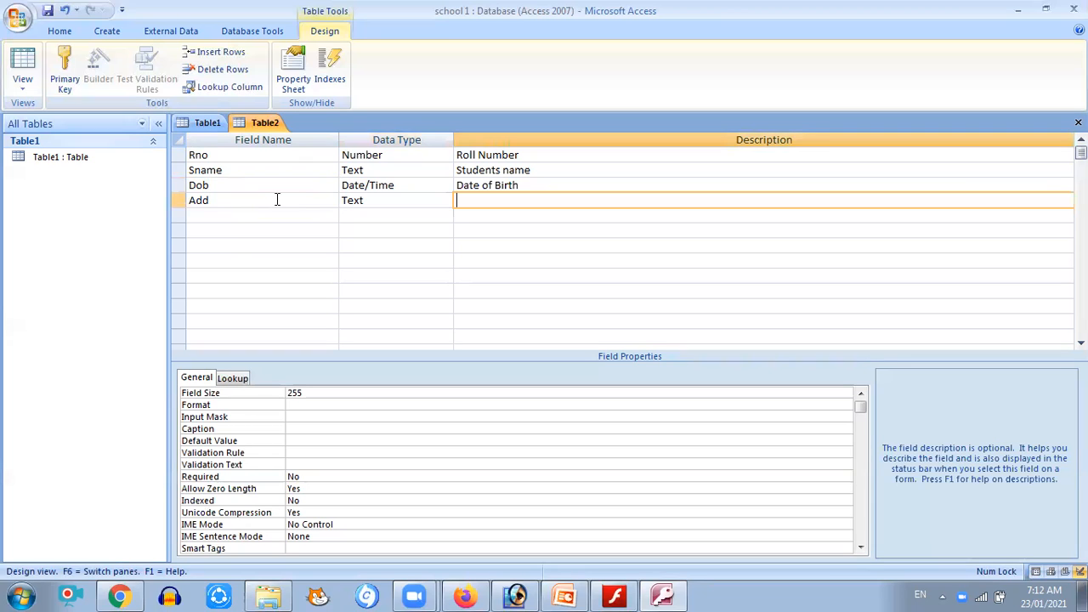
type("Address")
Save the table as Students, declining to create a primary key
left_click(16, 20)
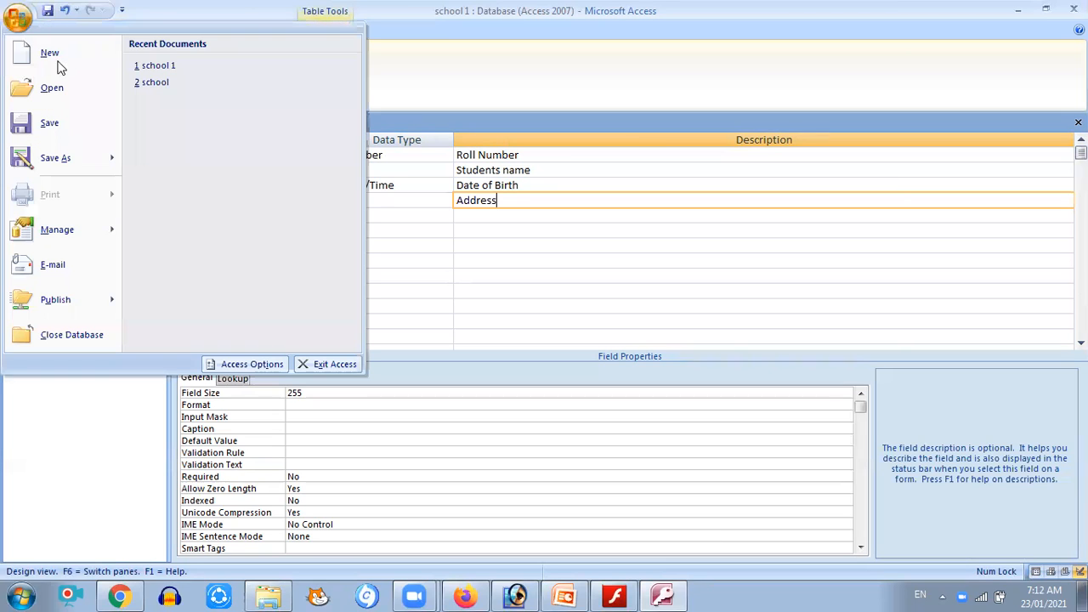
left_click(60, 126)
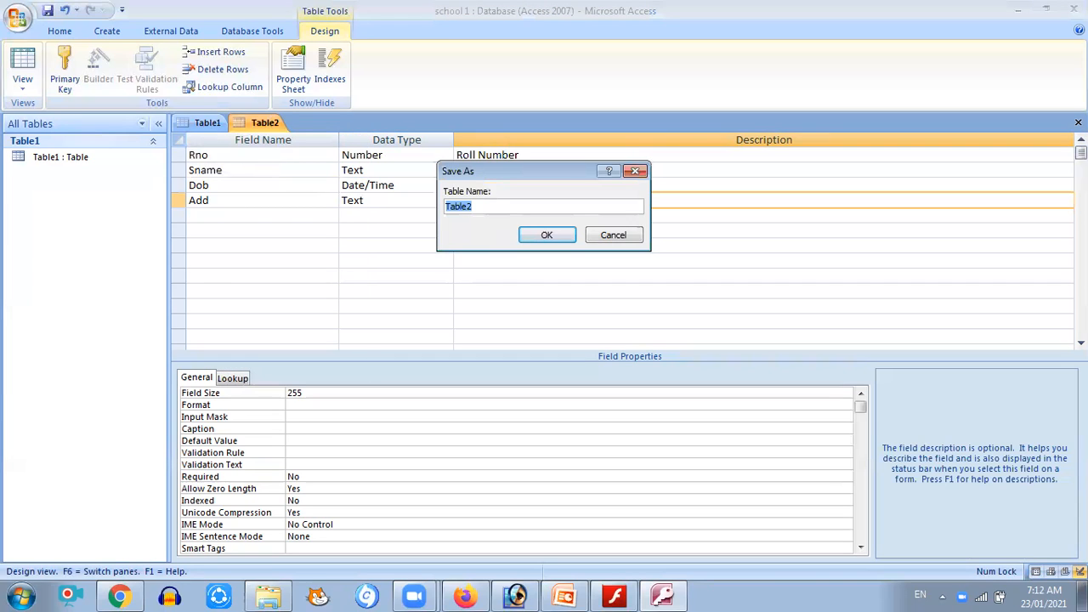
type("Students")
left_click(542, 241)
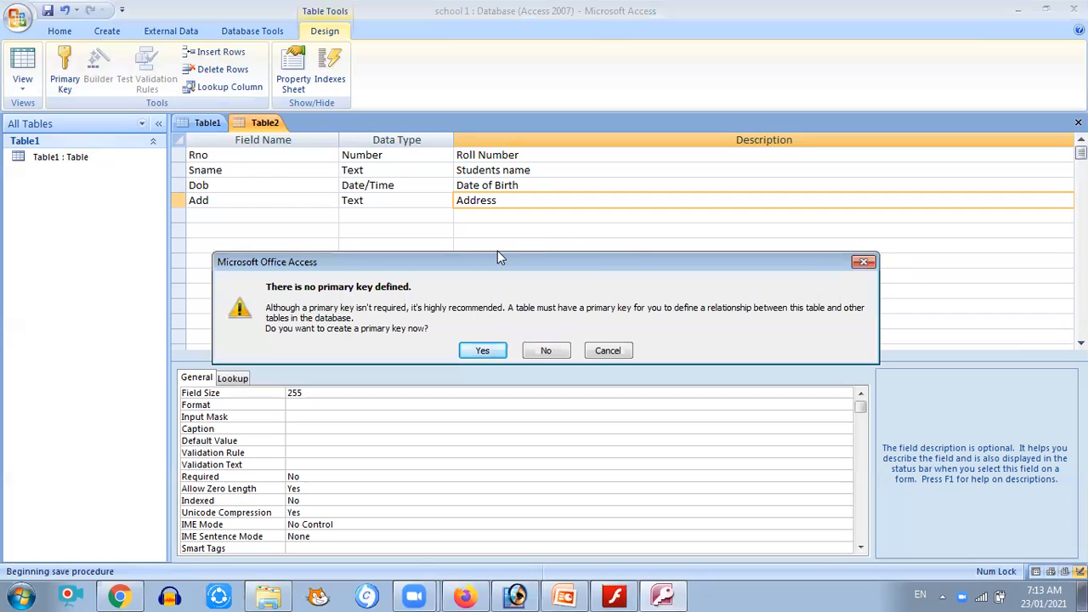
left_click_drag(495, 266, 493, 192)
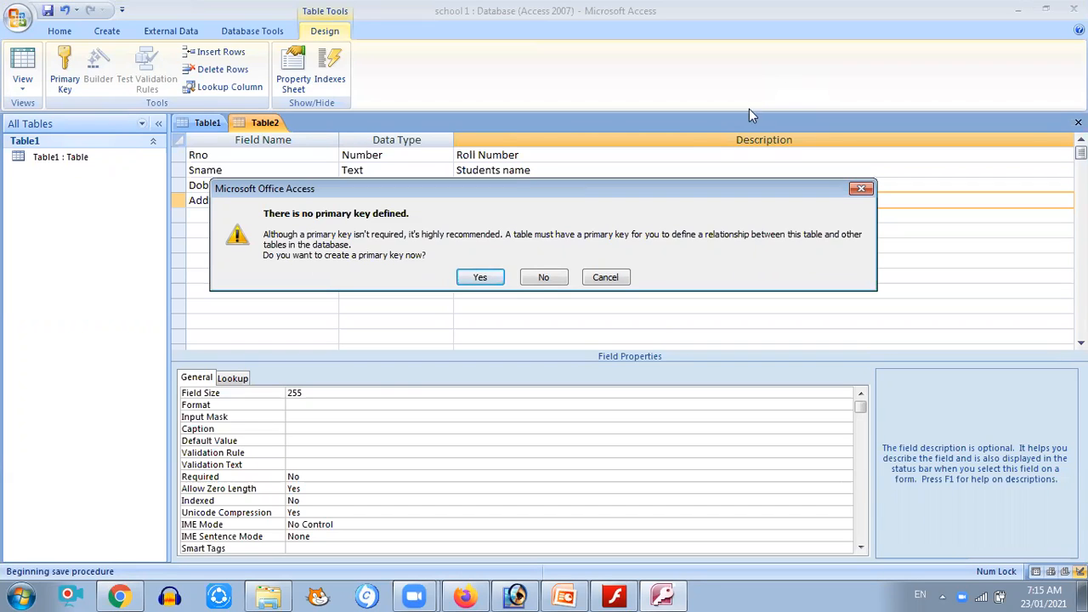
left_click(543, 278)
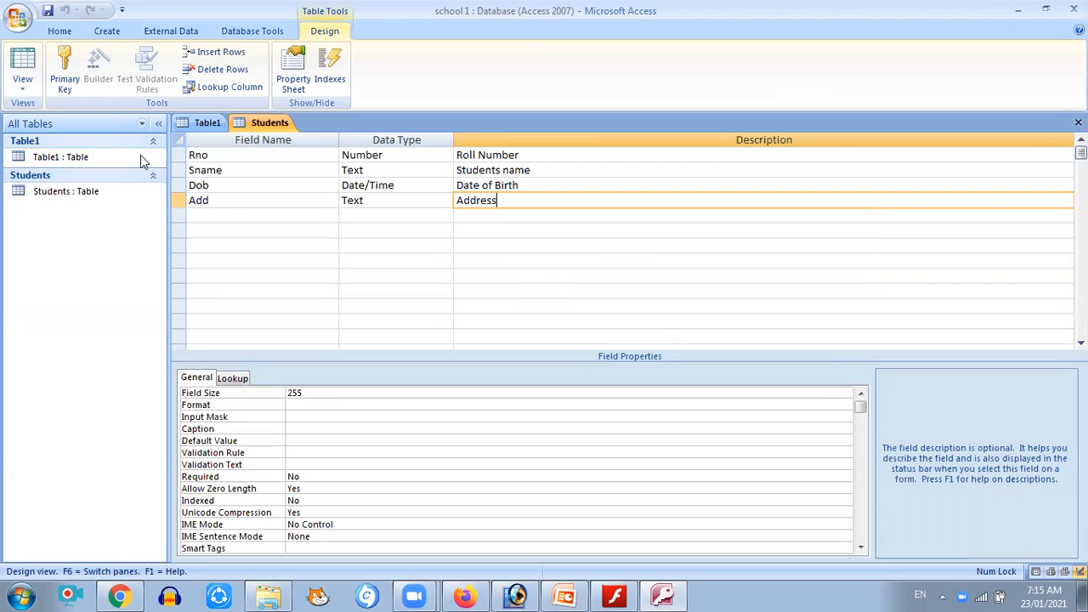
Close the open Students and Table1 tabs
left_click(109, 191)
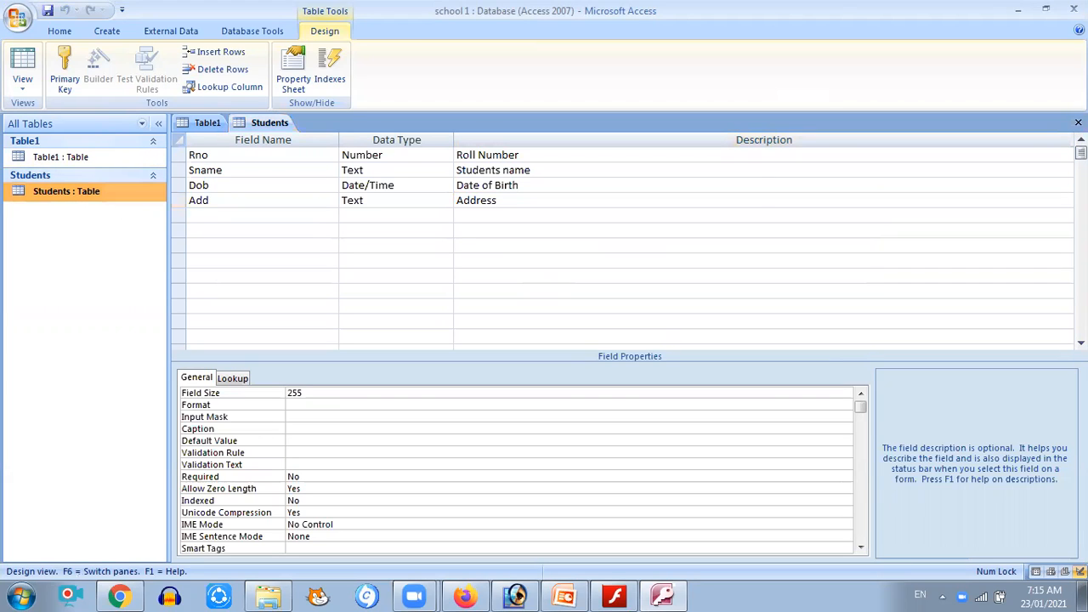
left_click(1077, 122)
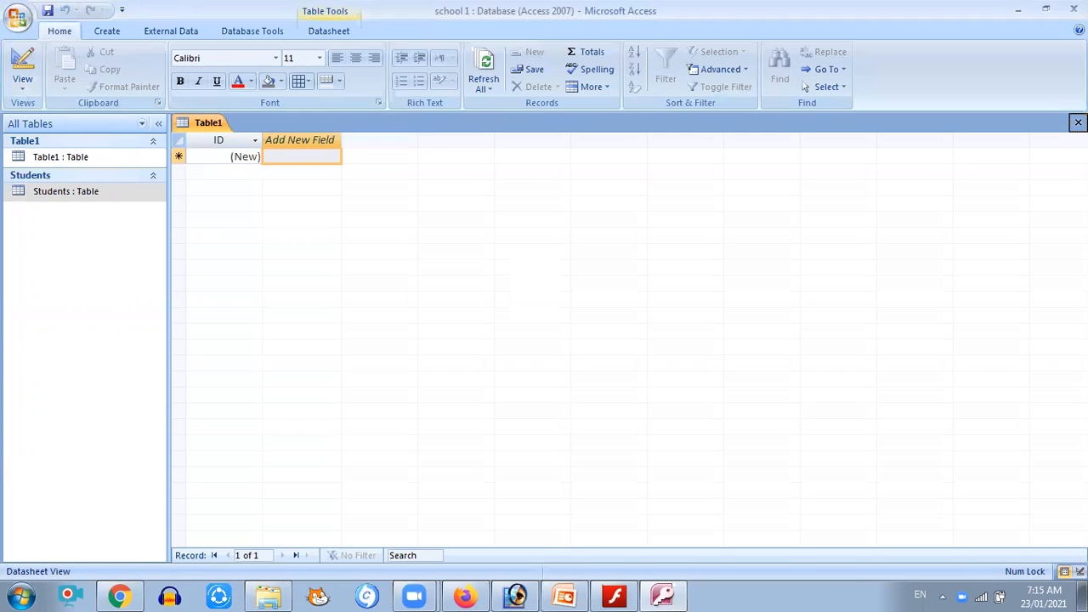
left_click(1077, 122)
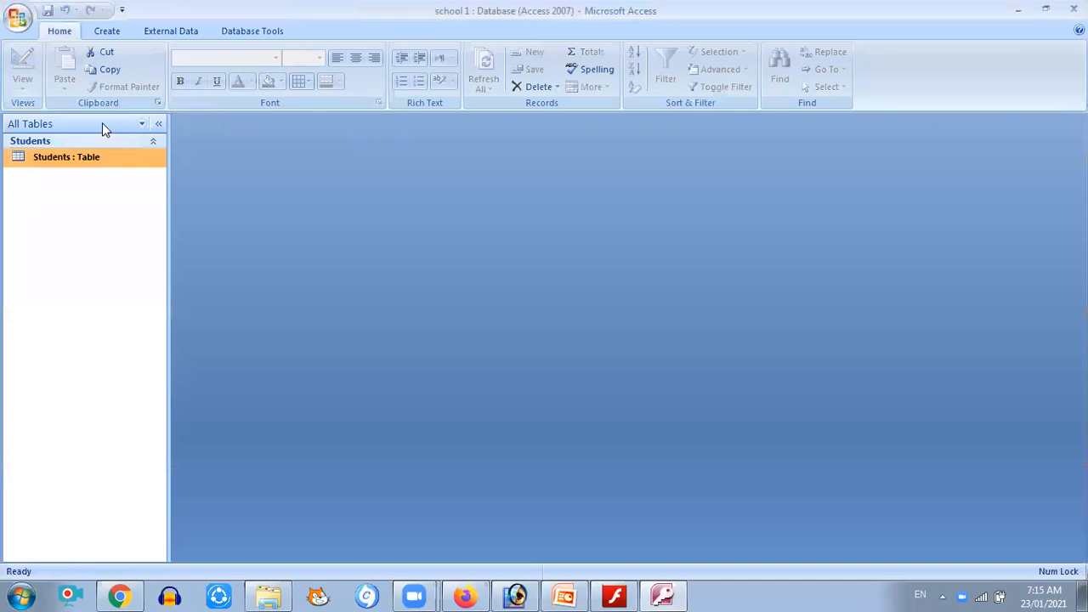
Create a new table in Design view with a Number field named IDno described as Id number
left_click(106, 33)
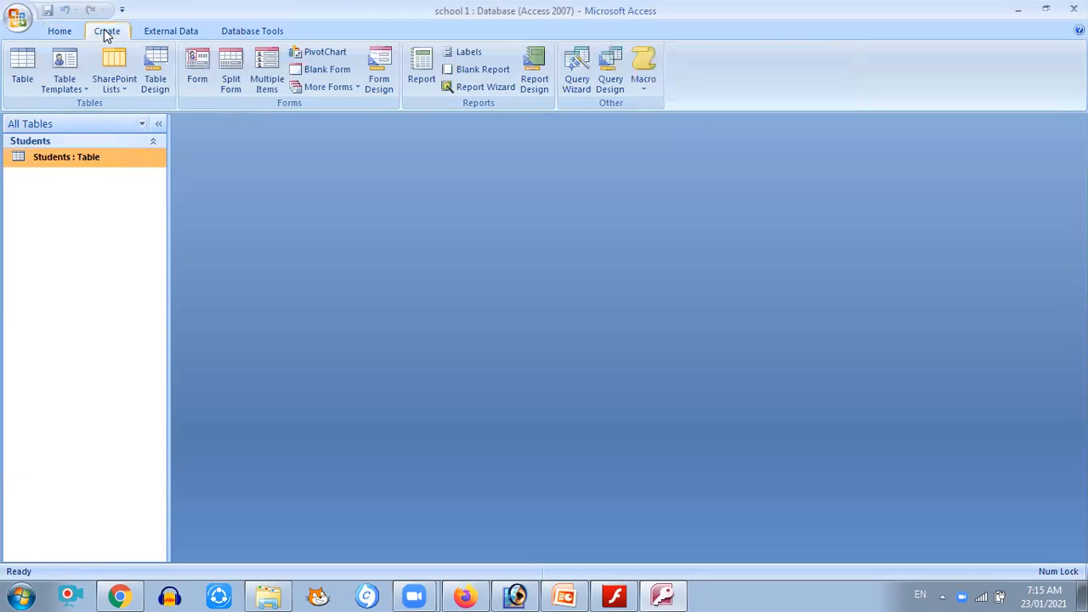
left_click(151, 81)
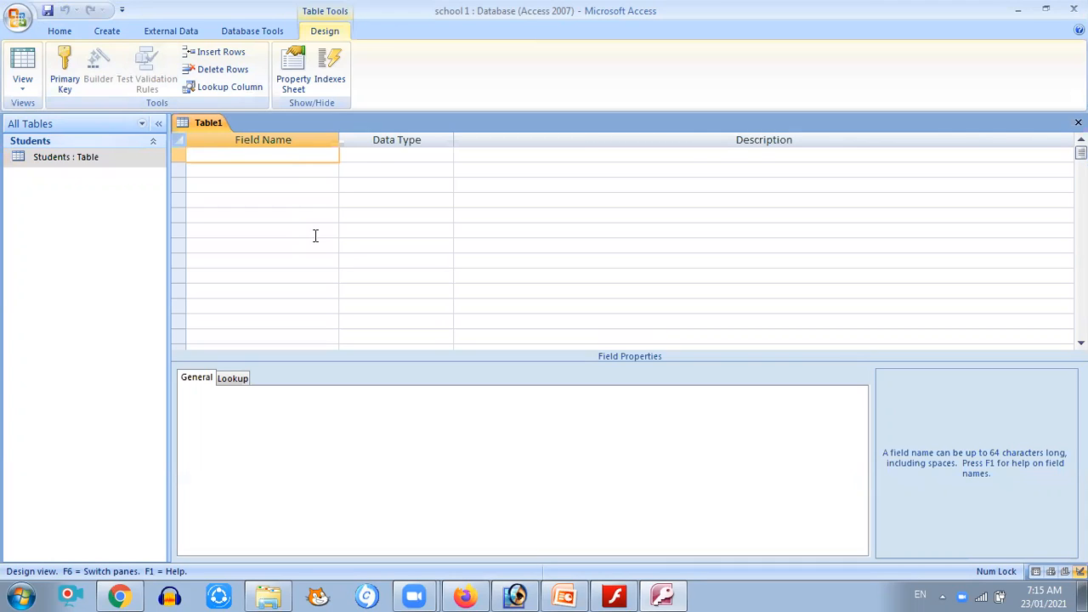
type("T")
type("no")
key("BackSpace")
key("BackSpace")
key("BackSpace")
type("IDno")
key("Tab")
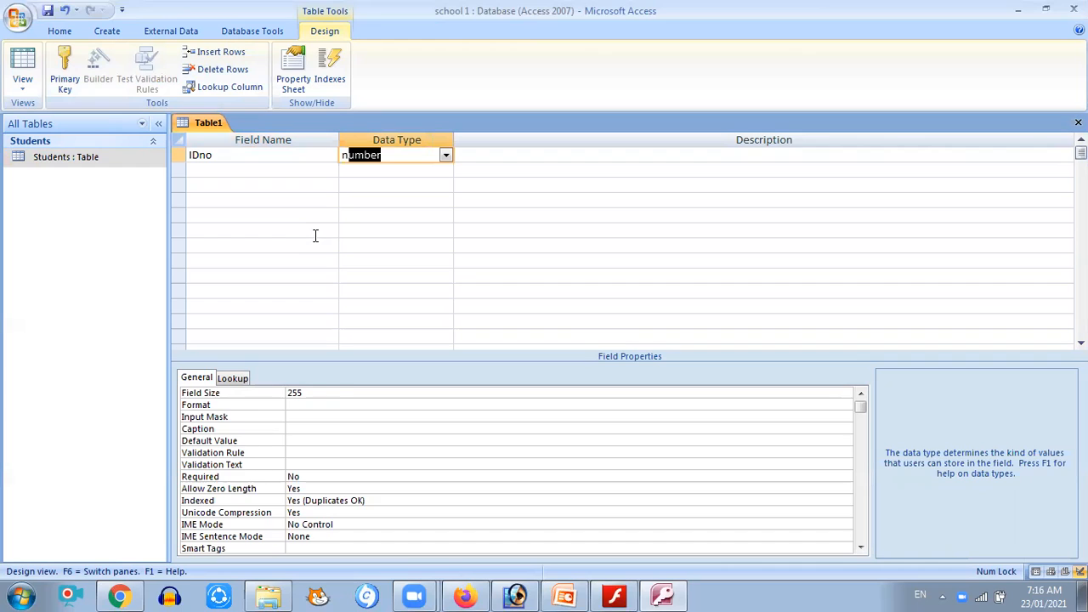
key("Tab")
type("Id number")
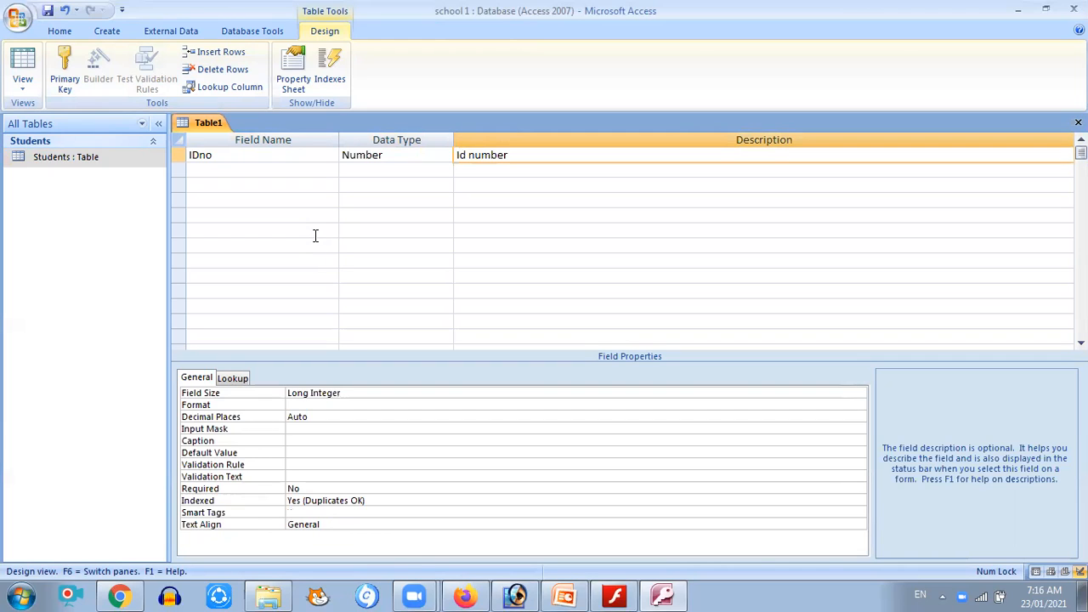
Add a Text field named Tname with the description Teachers name
key("Return")
type("Tname")
key("Return")
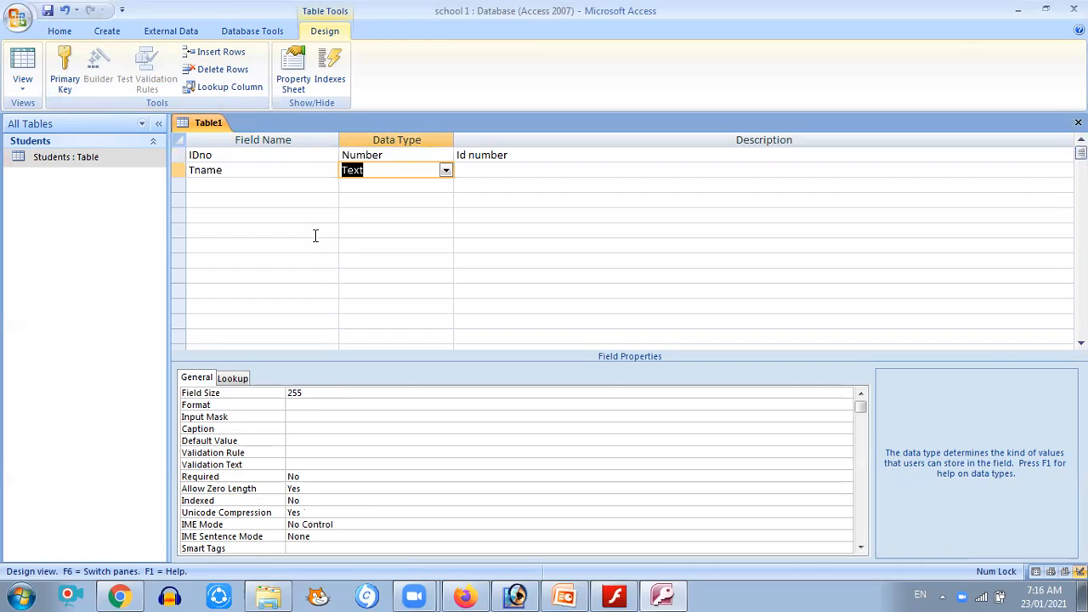
key("Return")
type("Teachers name")
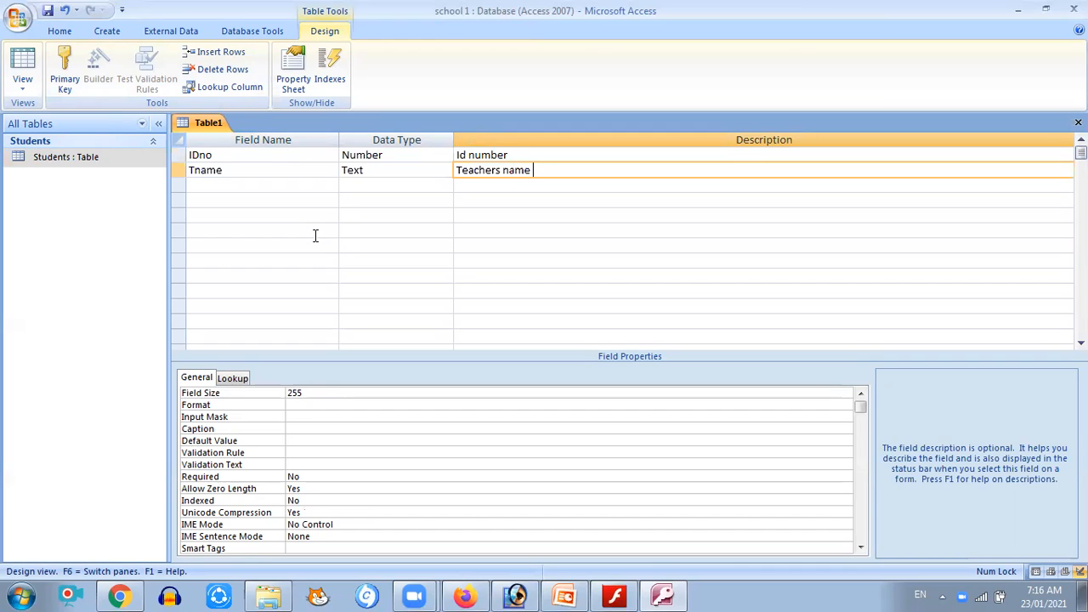
Add a Date/Time field named DOJ with the description Date of Joining
key("Return")
type("DO")
type("a")
key("BackSpace")
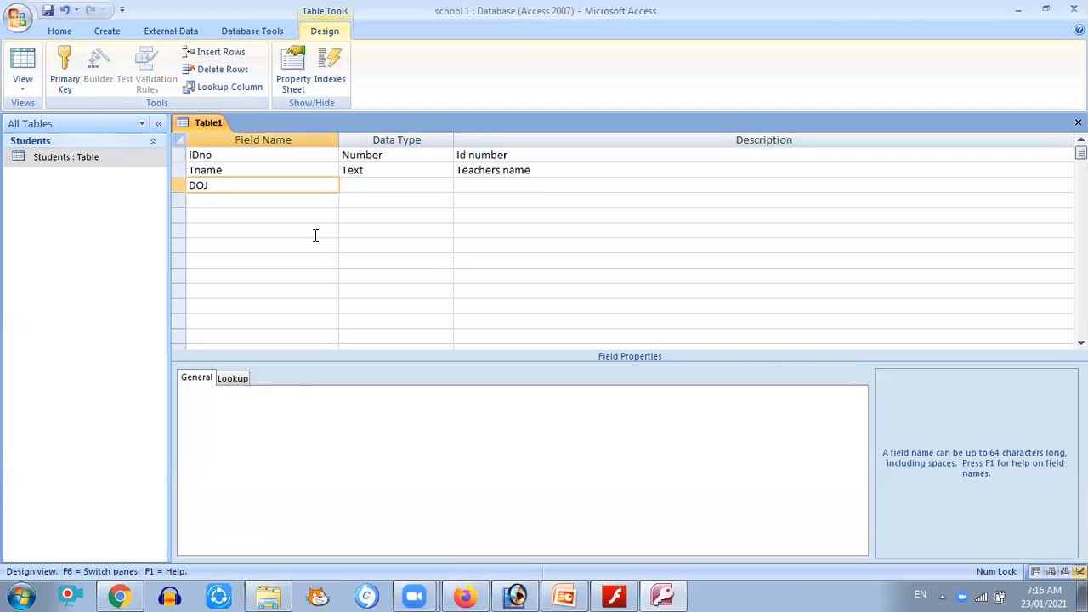
key("Tab")
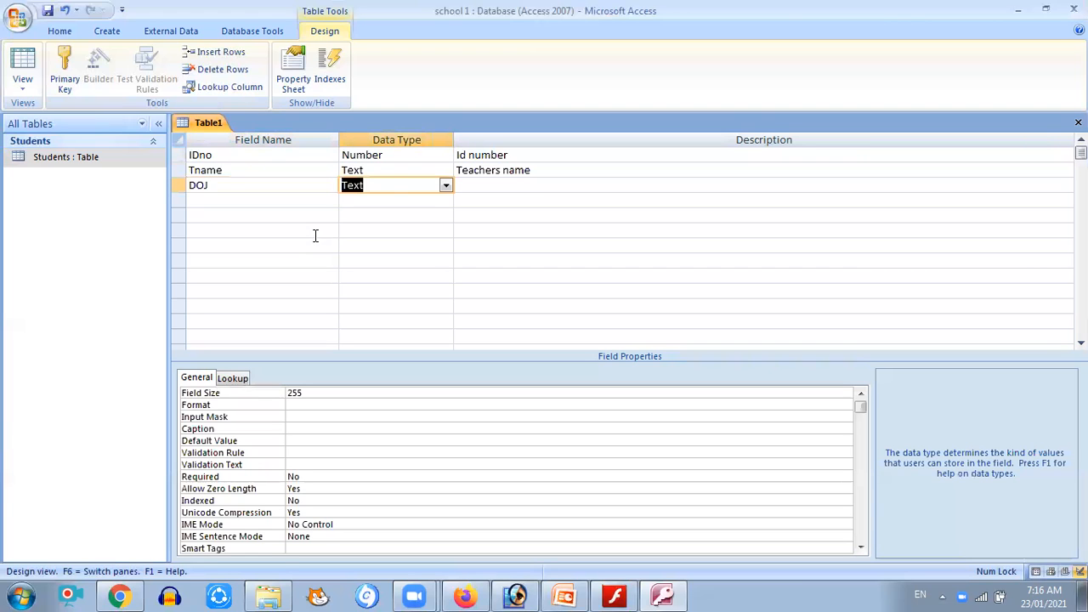
type("date/Tim")
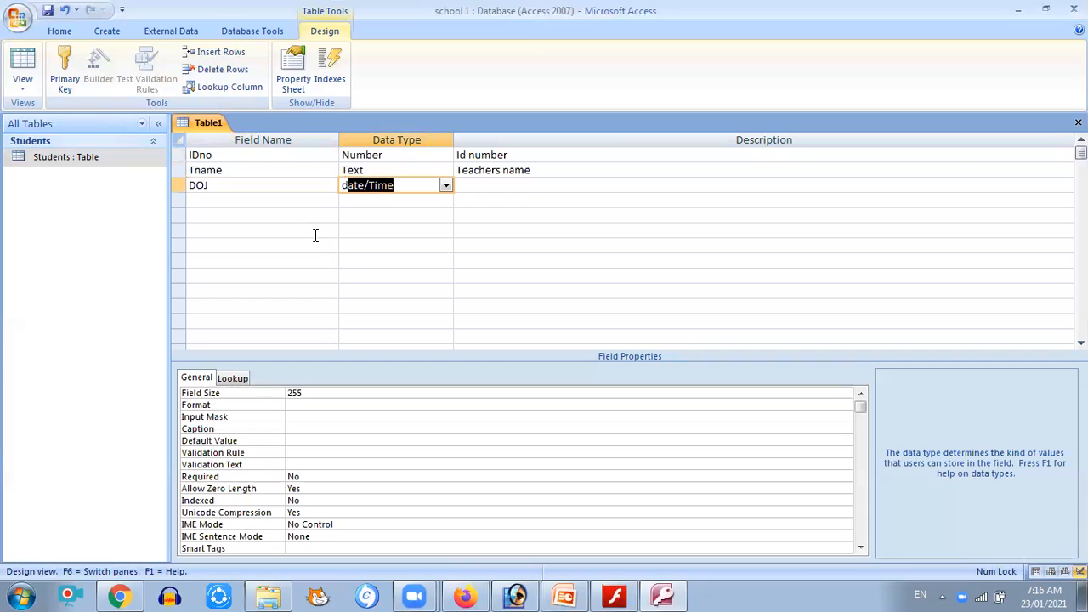
key("Tab")
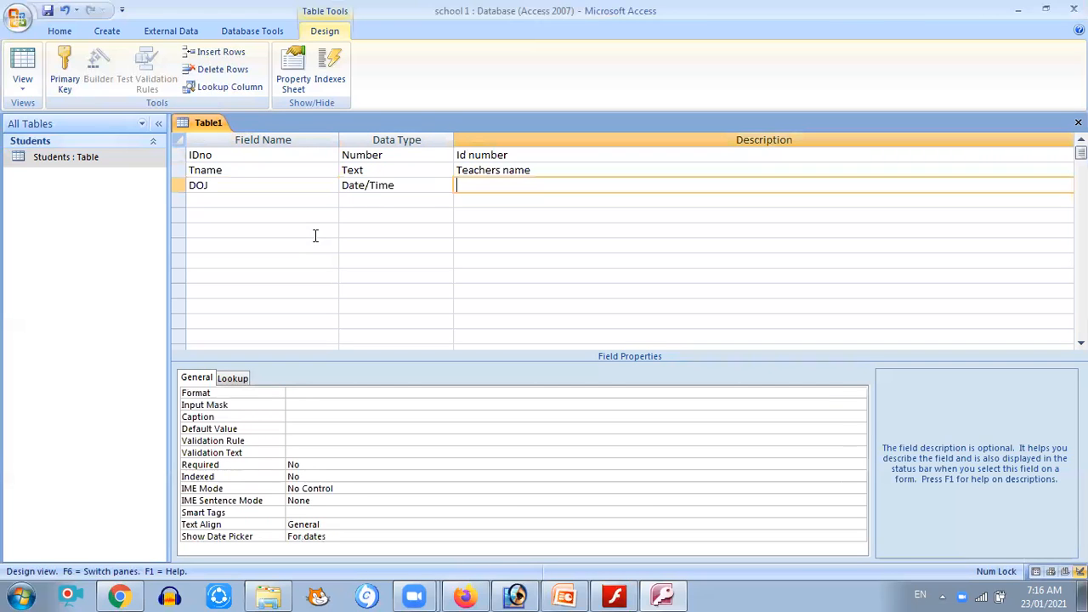
type("ate of Join")
type("g")
key("BackSpace")
type("ing")
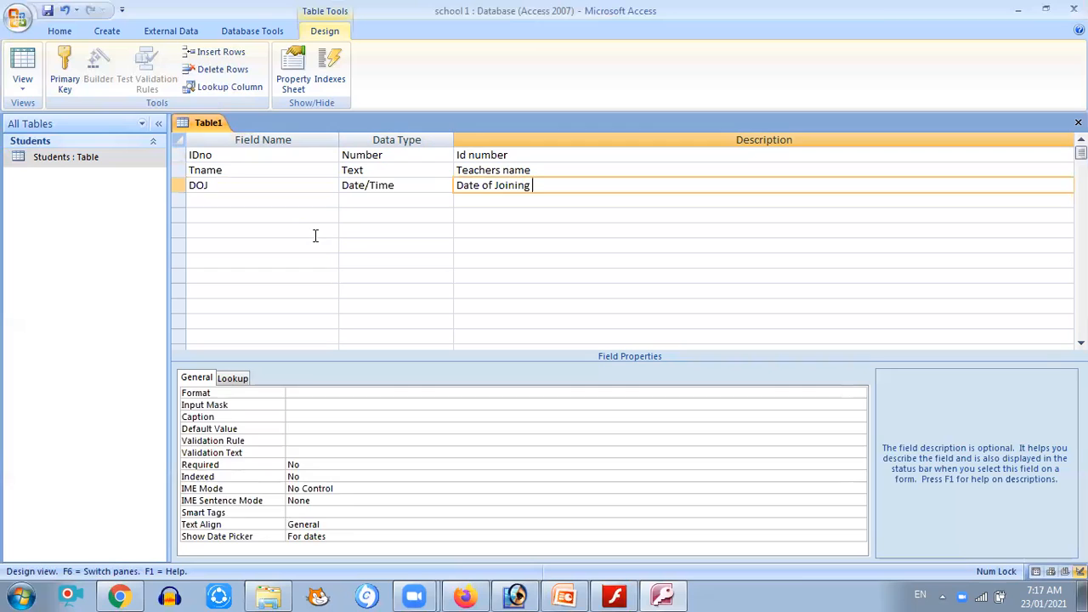
Add a Text field named Subject
key("Return")
type("Subject")
key("Tab")
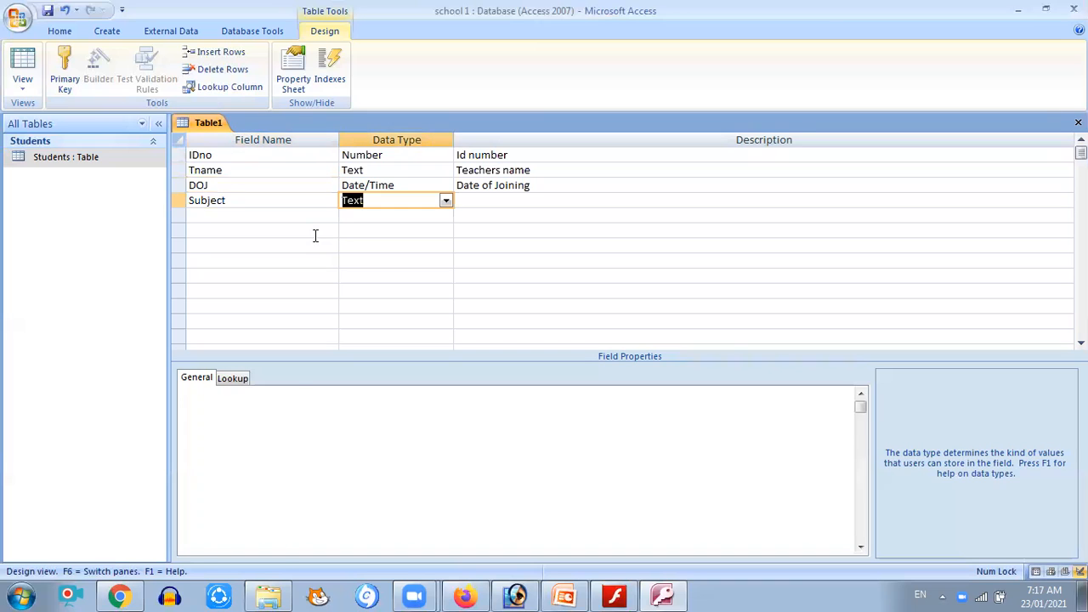
key("Tab")
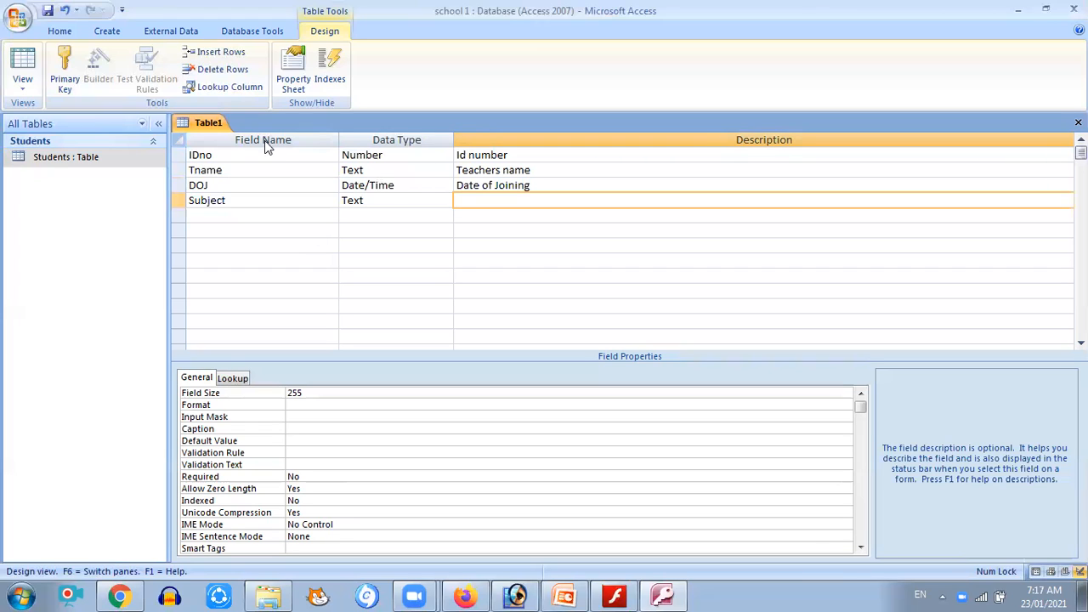
Save the table as Teachers, declining to create a primary key
left_click(18, 18)
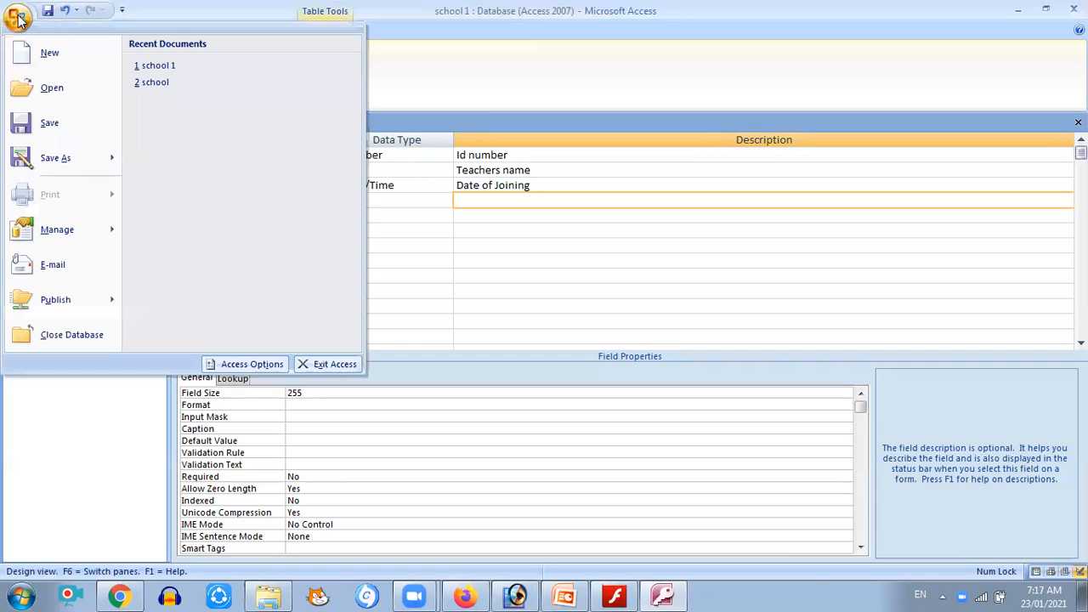
left_click(71, 133)
type("Teachers")
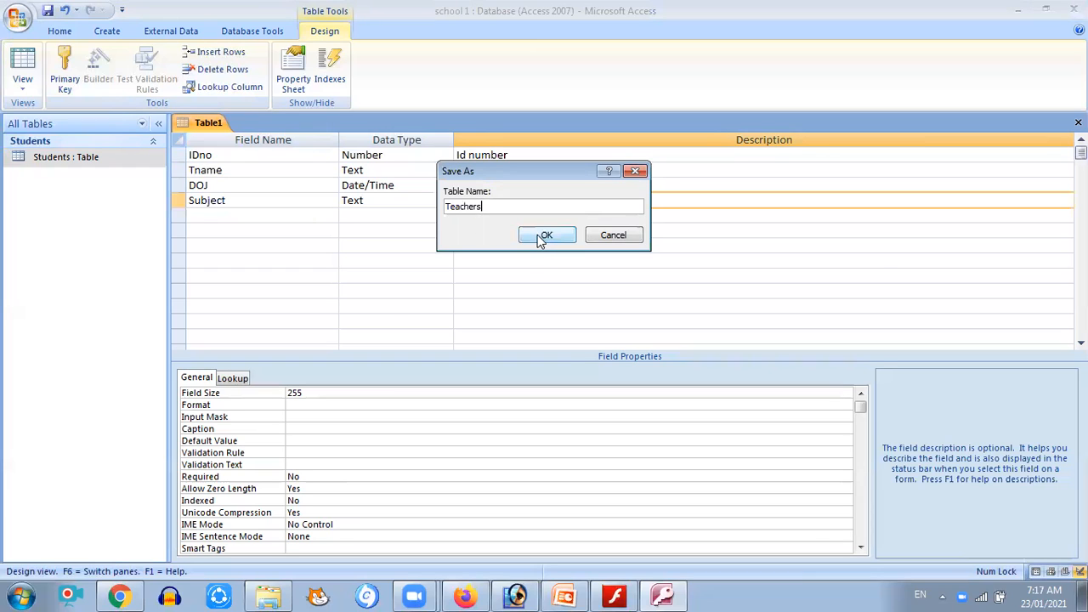
left_click(544, 235)
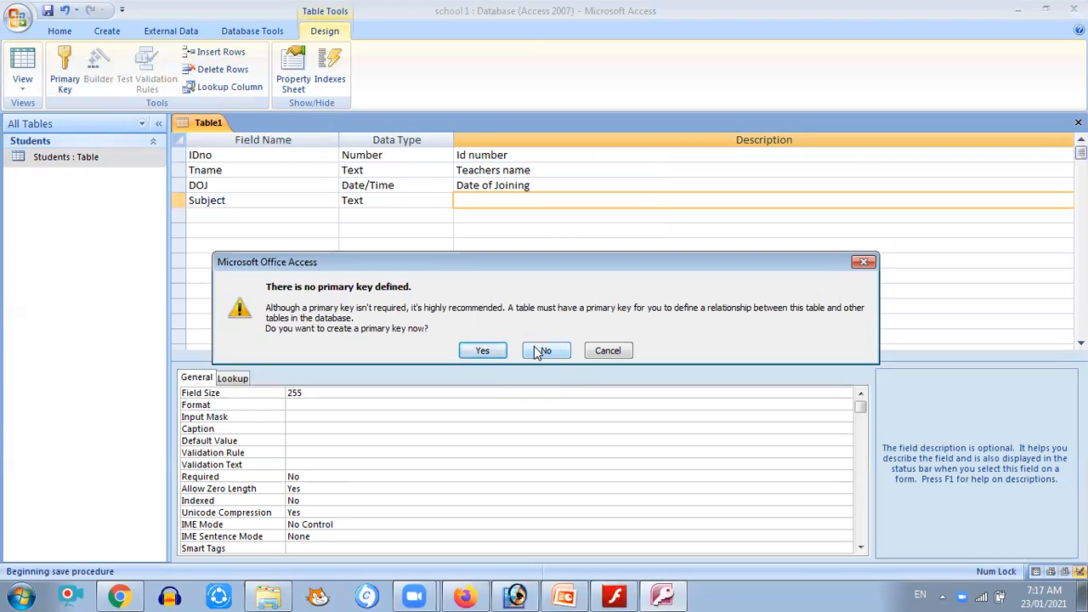
left_click(541, 351)
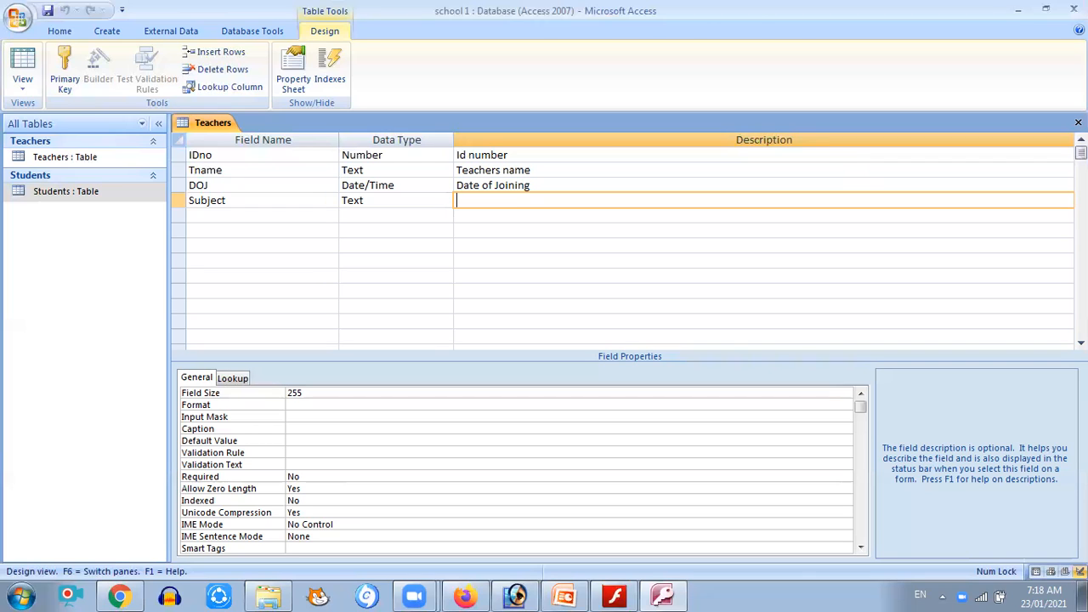
Close the Teachers table, open the Students table, and enter roll number 1 with the student's name
left_click(1077, 123)
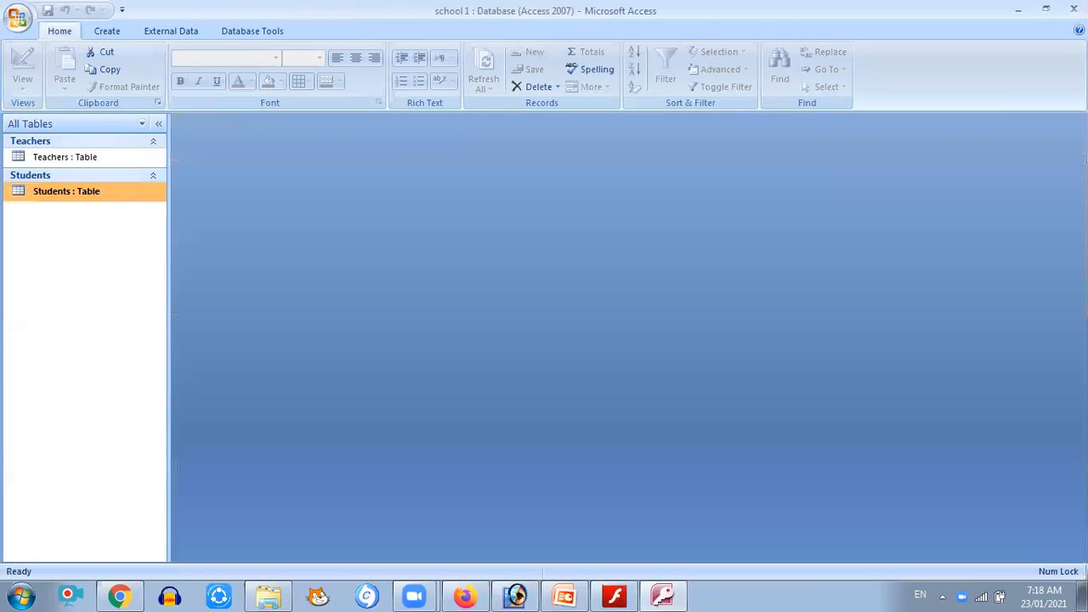
double_click(57, 194)
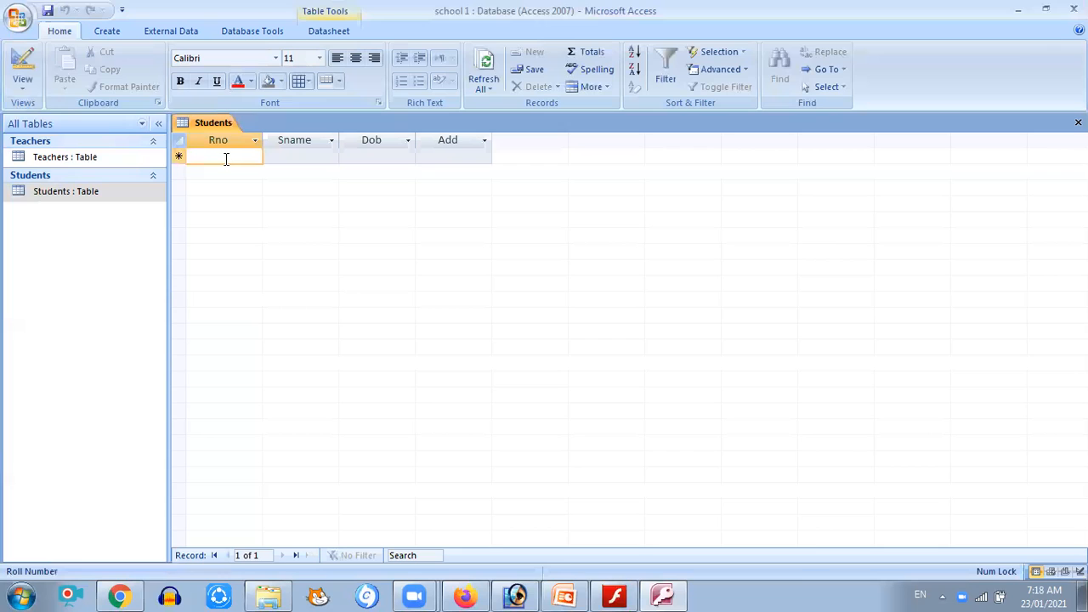
type("1")
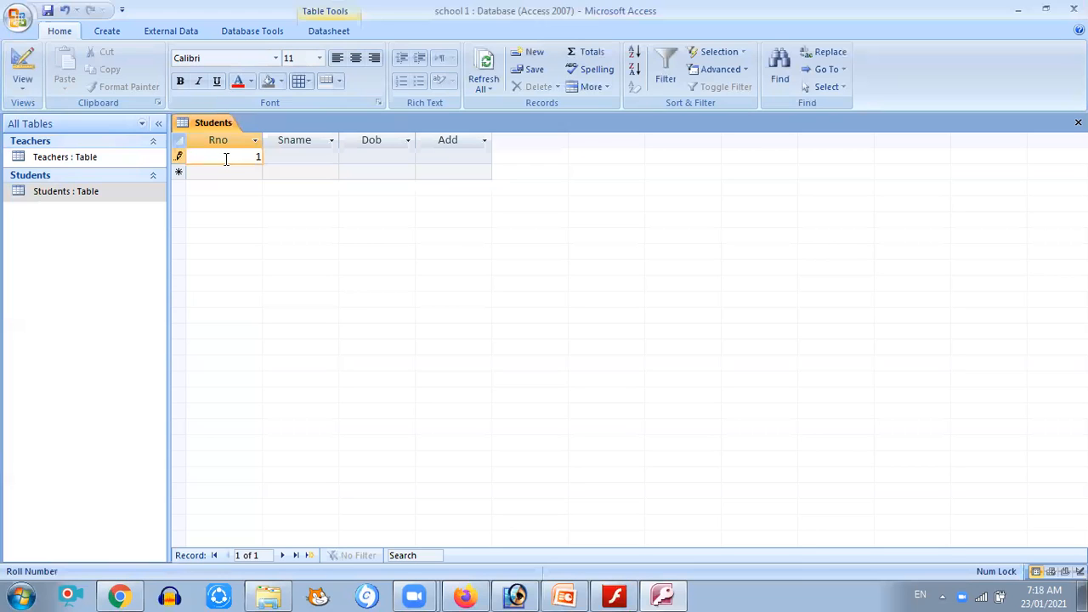
left_click(297, 158)
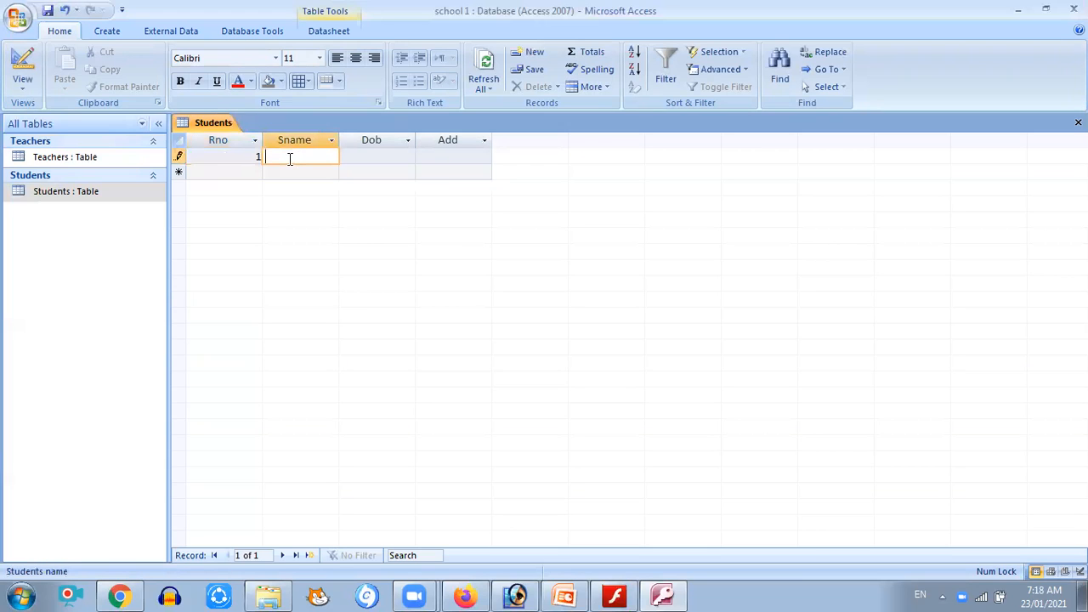
type("Virat")
Enter the first student's date of birth
key("Tab")
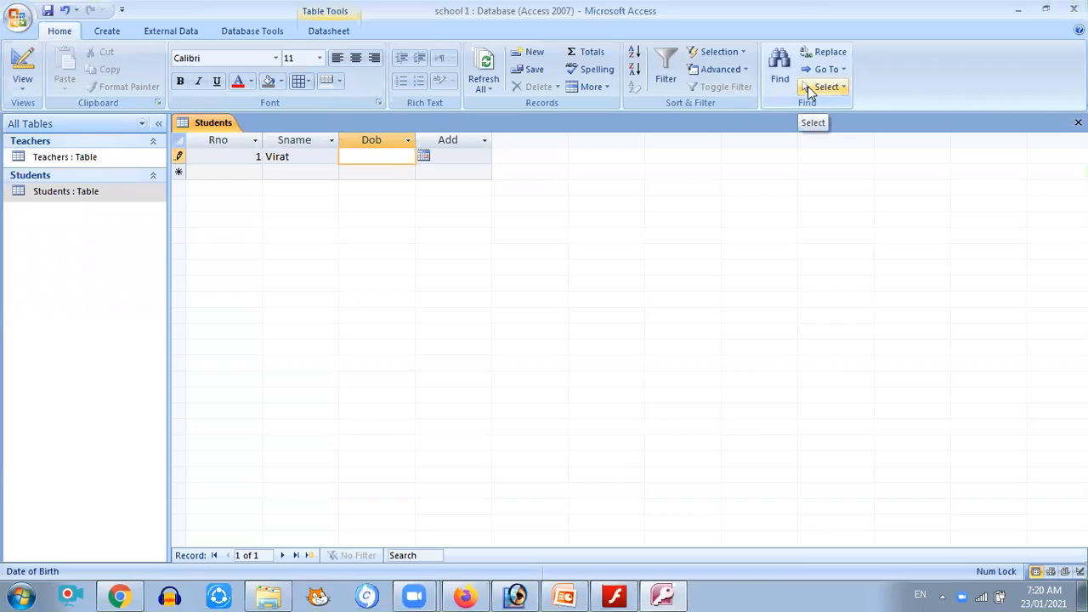
type("1/1/2000")
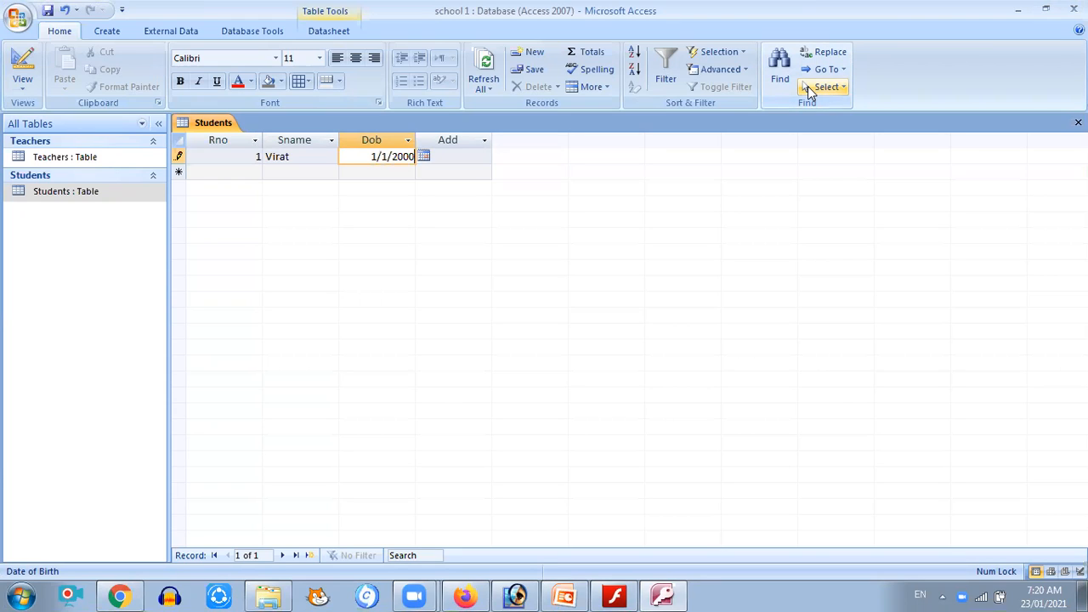
Enter Sindhi Colony as the first student's address and move to a new record
key("Tab")
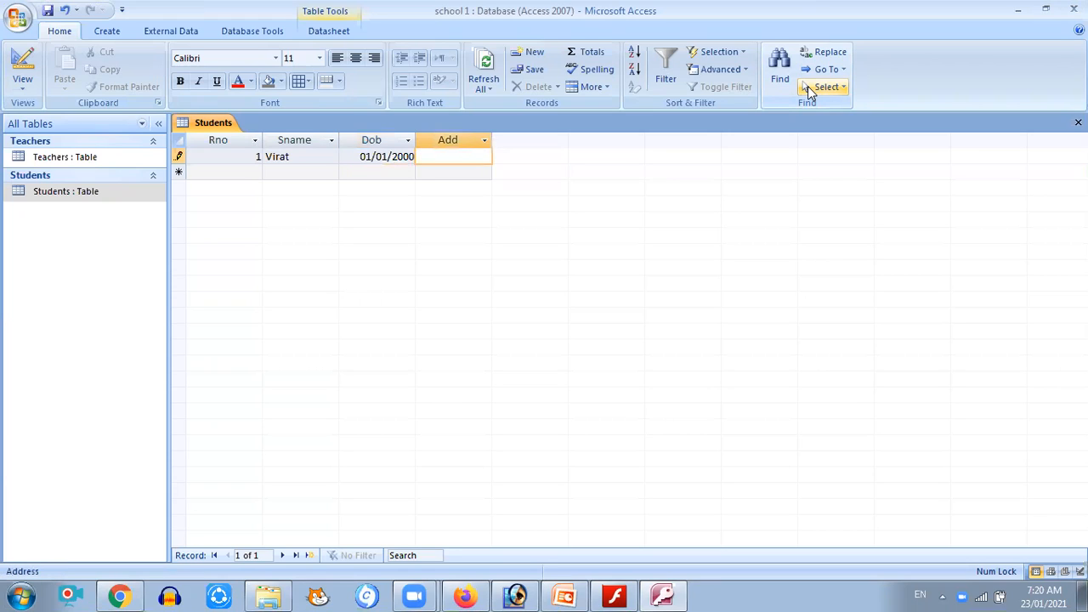
type("Sindhi Colony")
left_click(253, 171)
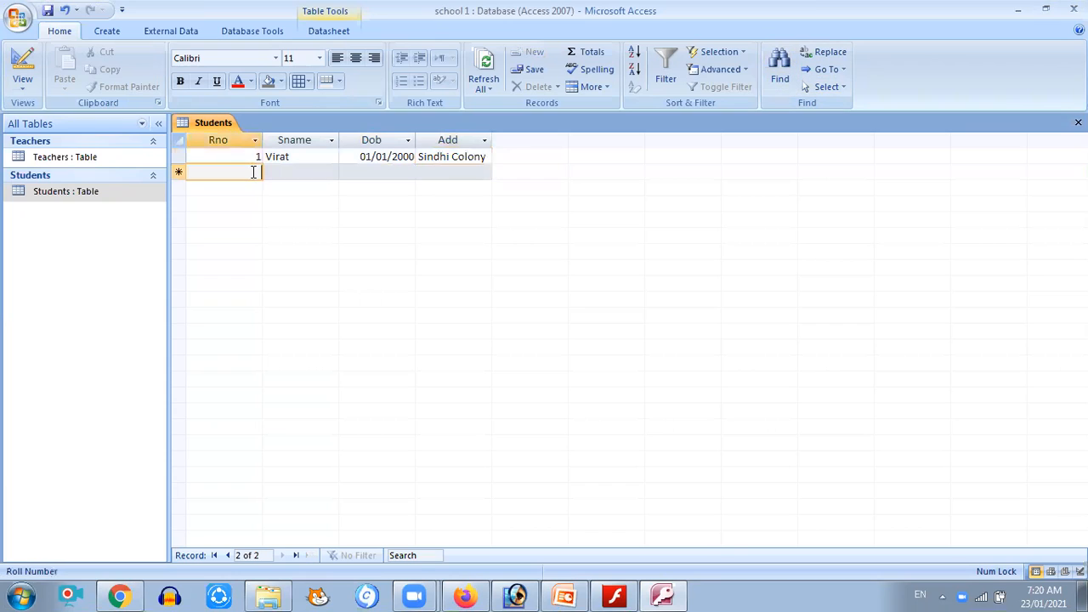
Add a second student record with roll number 2 and the student's name
type("2")
key("Tab")
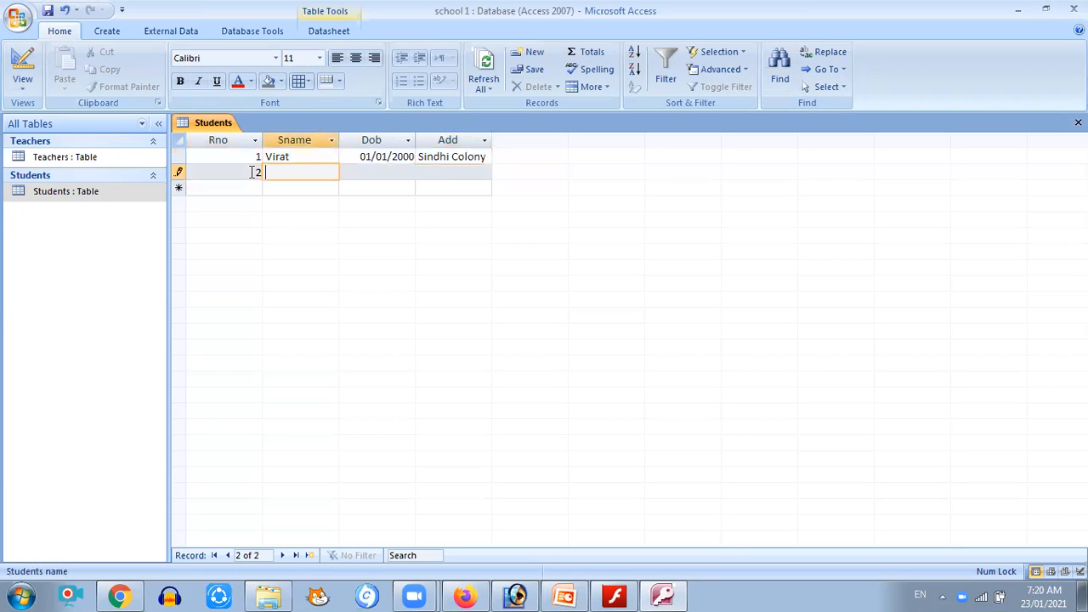
type("Rohit")
left_click(360, 173)
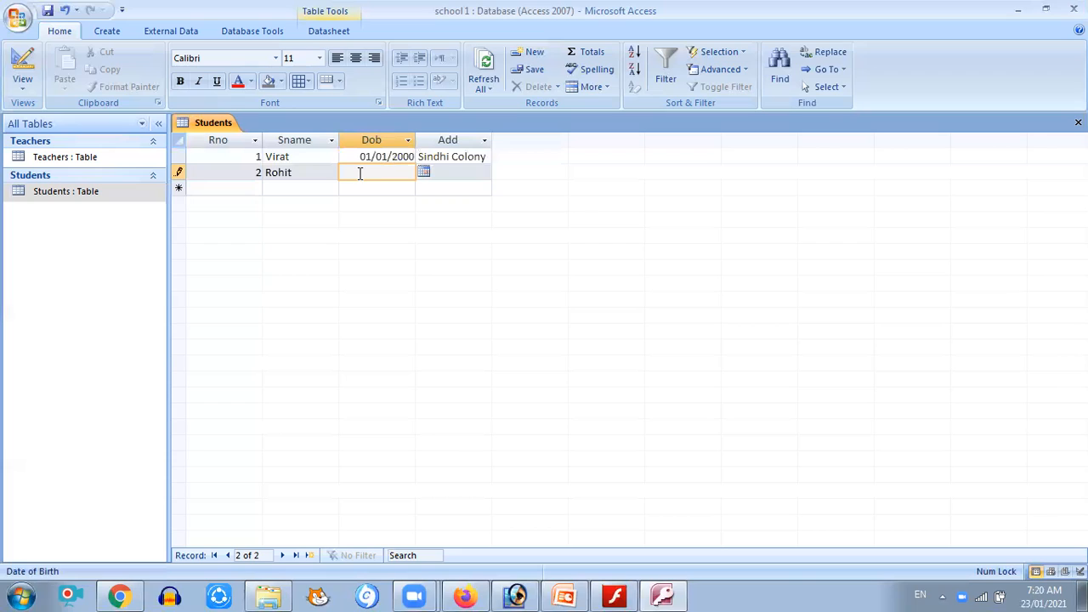
Enter the second student's date of birth 2/2/2000 and address Girivihar Colony
type("2/2/2000")
key("Tab")
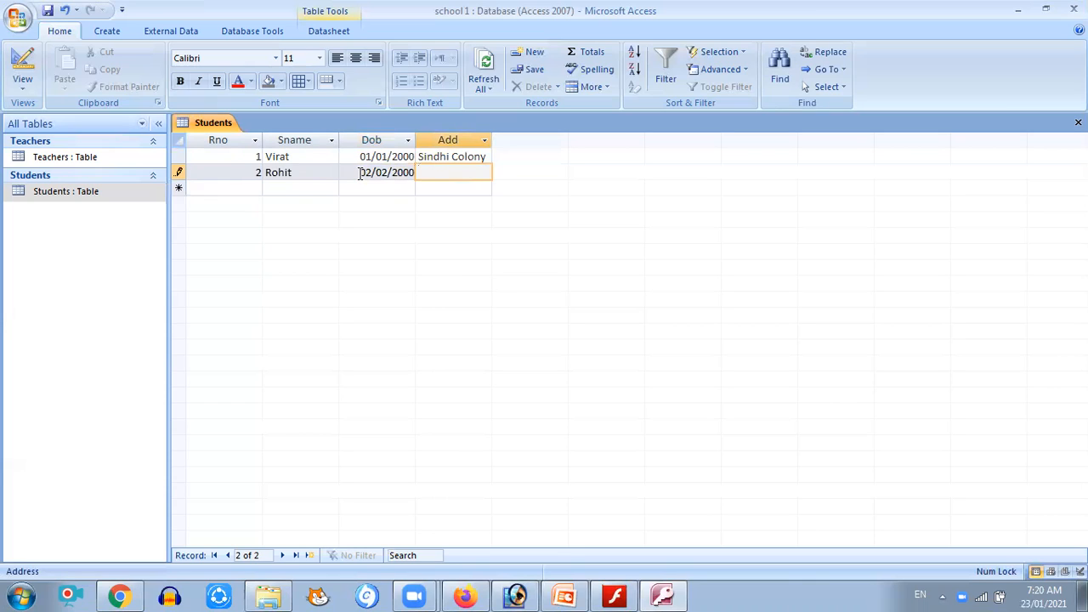
type("Gi")
type("rivi")
type("ha")
type("r")
type(" Colo")
type("ny")
key("Tab")
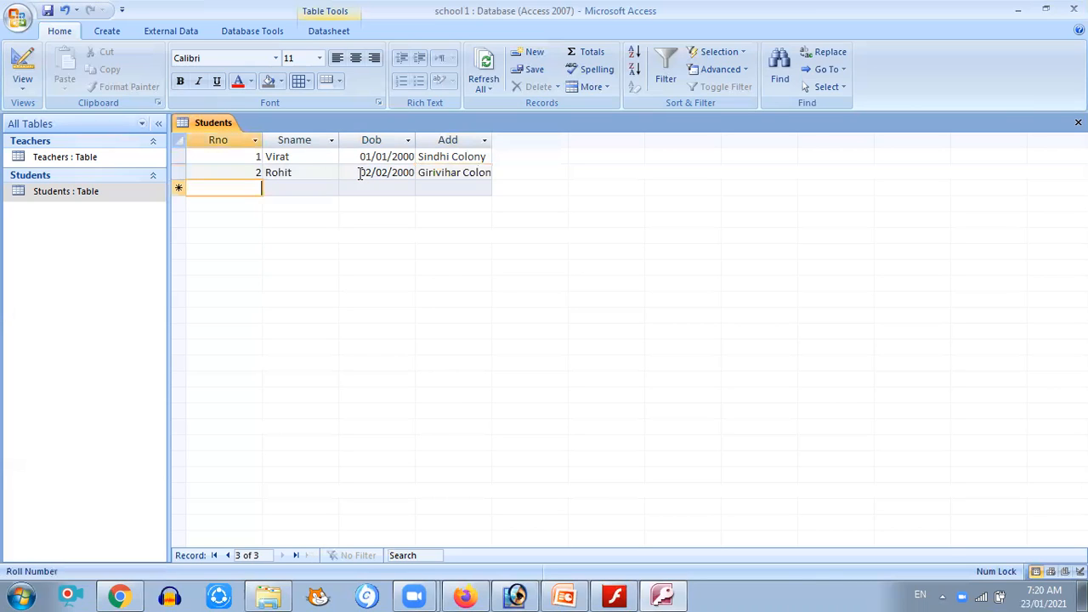
Add a third student record with roll number 3, the student's name, and date of birth 3/3/2000
type("3")
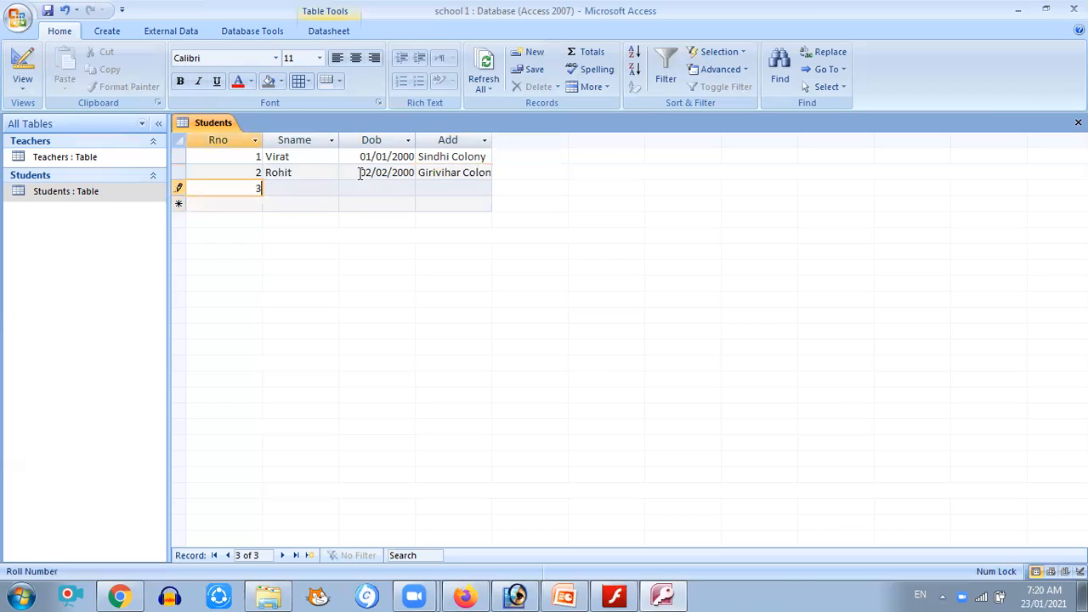
key("Tab")
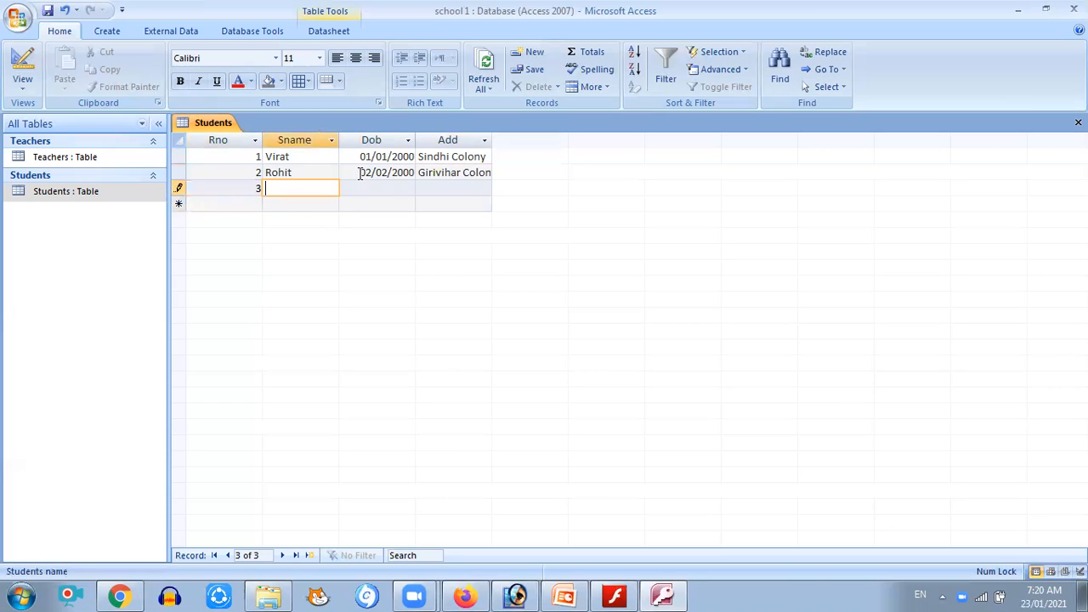
type("Dhoni")
key("Tab")
type("3/")
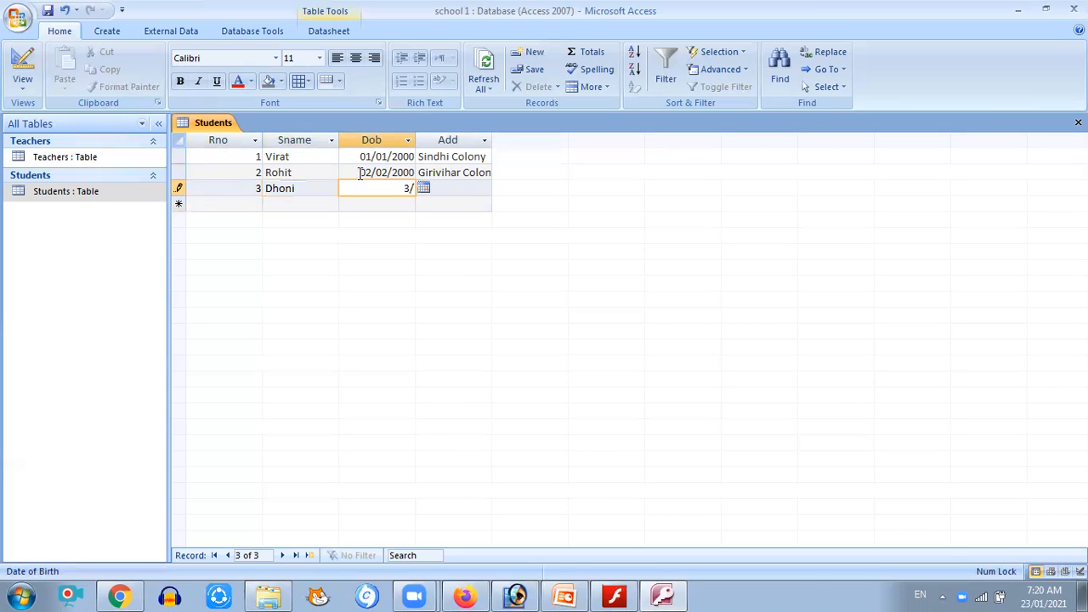
type("3/2000")
key("Tab")
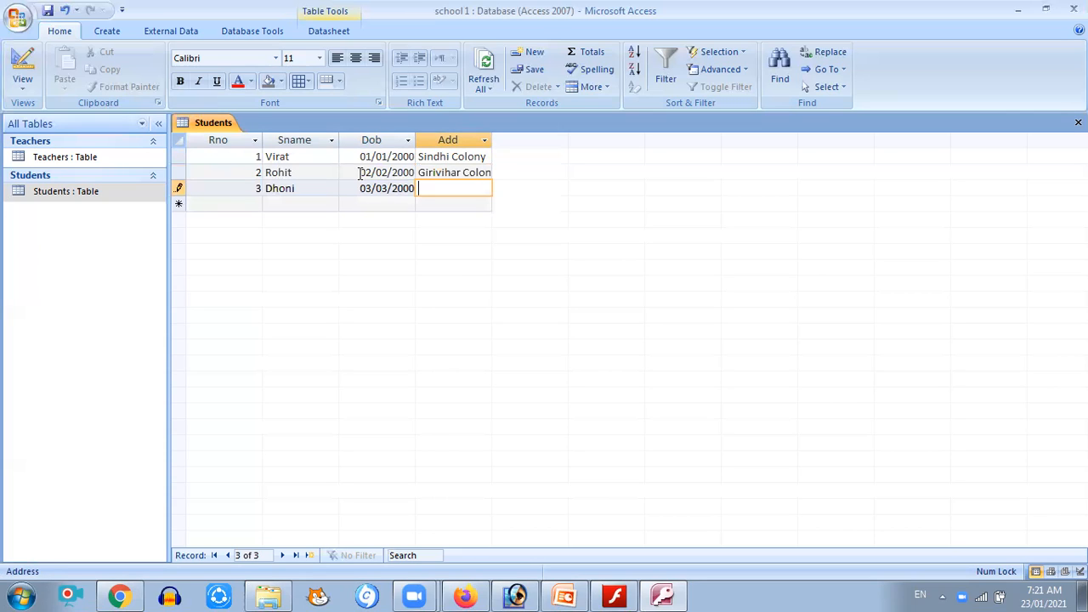
Enter Hat Darvaja as the third student's address
type("Hat Darvaja")
left_click(294, 157)
left_click(392, 156)
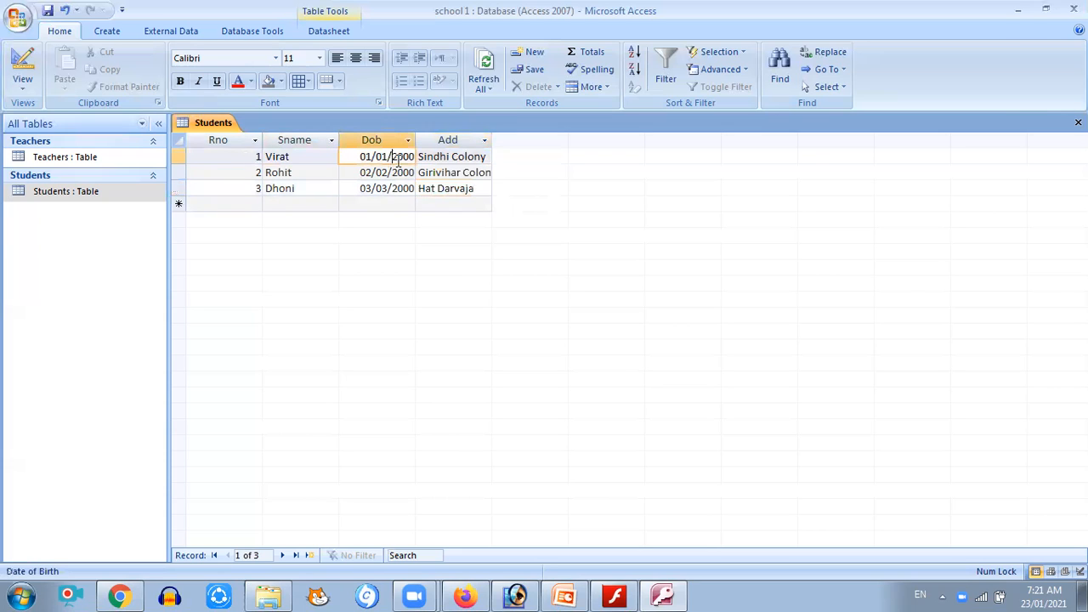
left_click(456, 161)
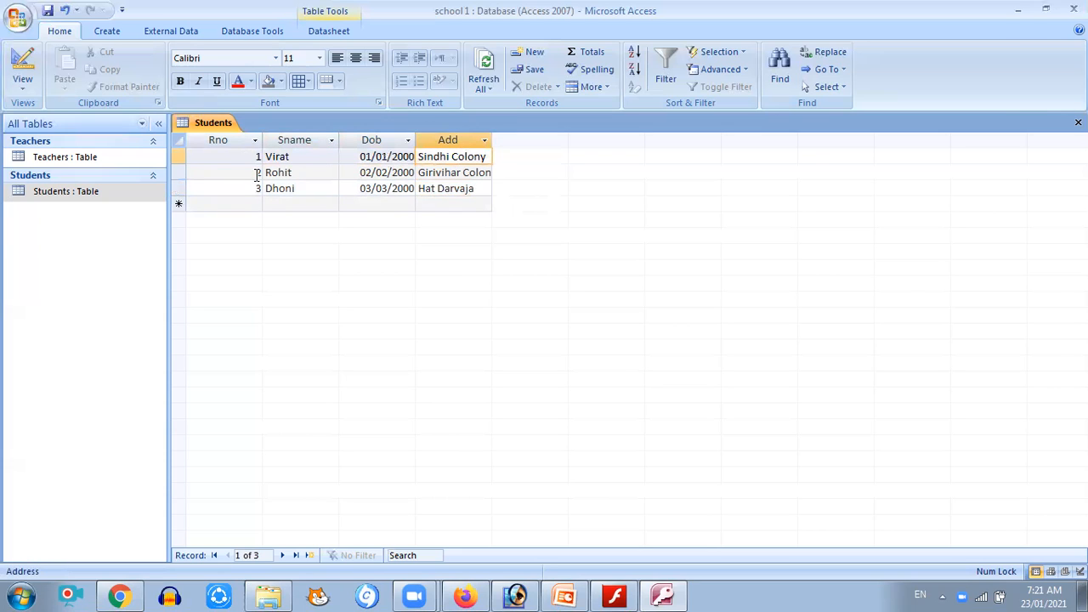
key("Tab")
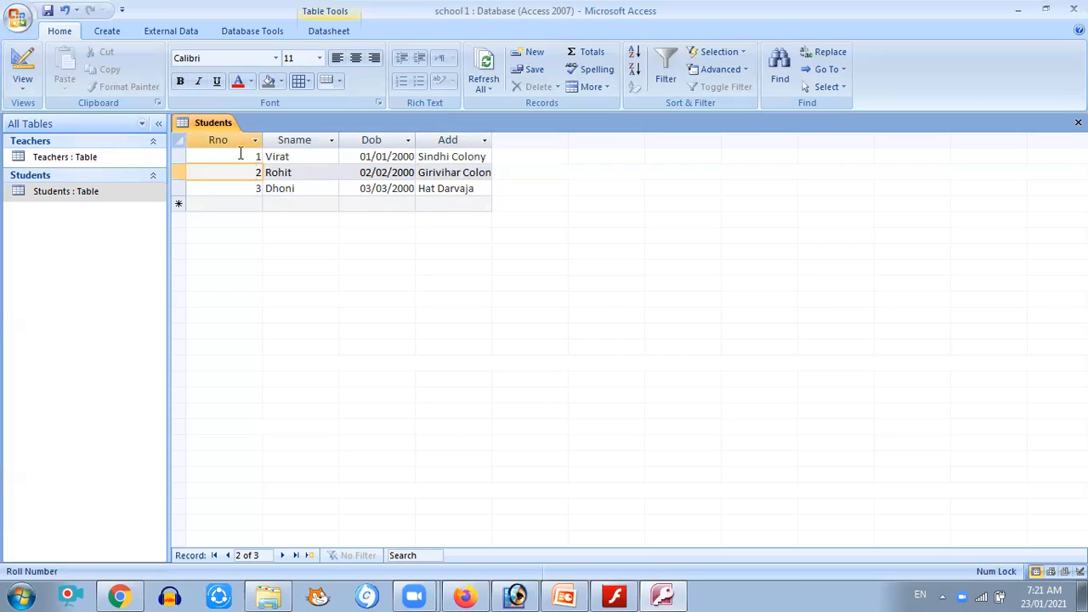
key("Up")
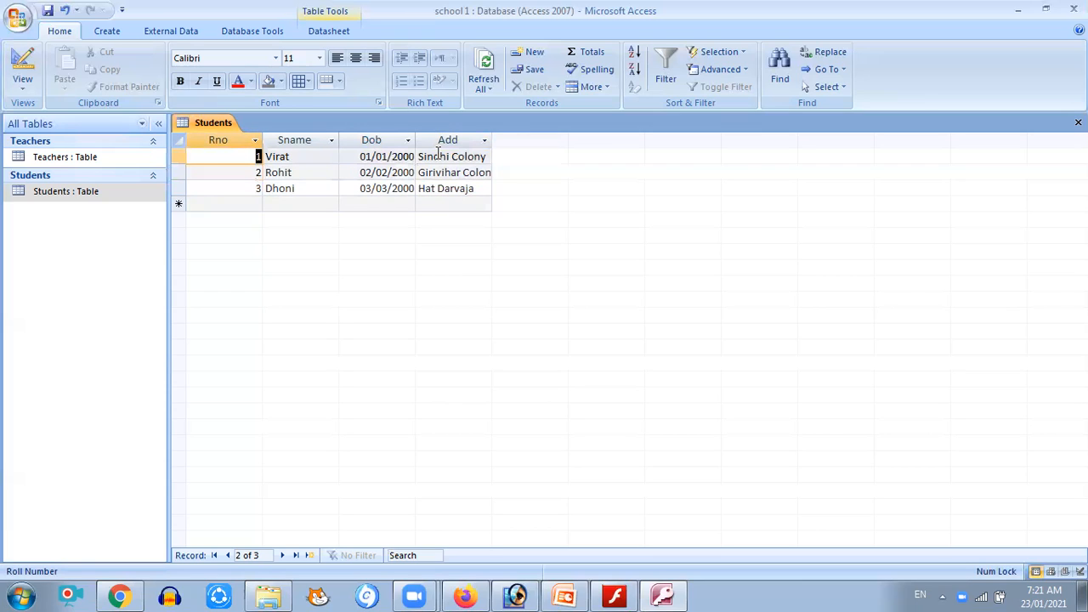
left_click(490, 156)
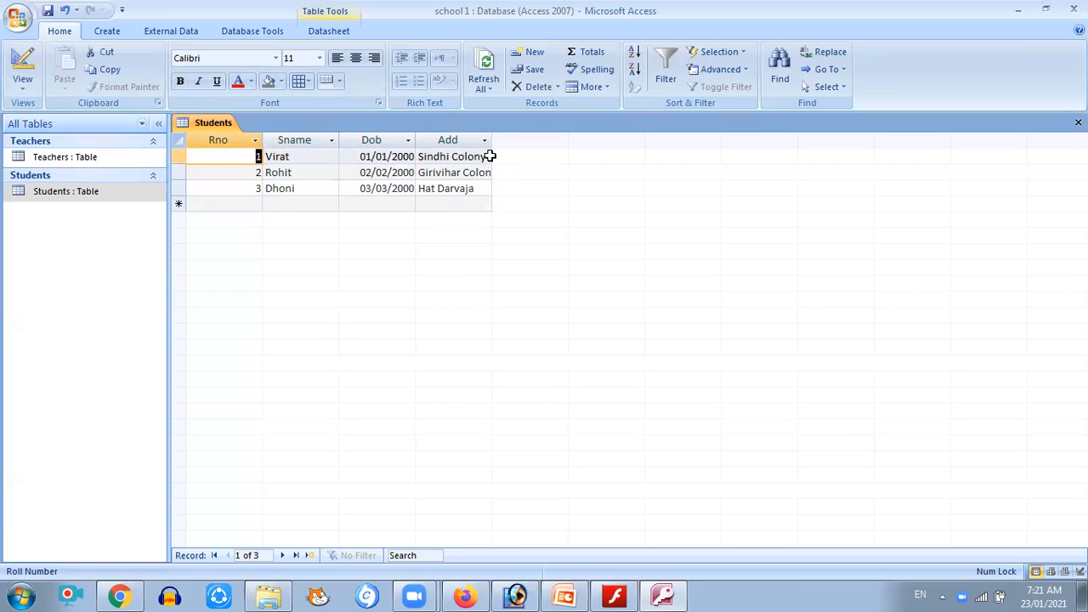
left_click(259, 157)
left_click_drag(260, 157, 227, 156)
Open the Teachers table and enter a first record with ID number 1 and the teacher's name
left_click(87, 161)
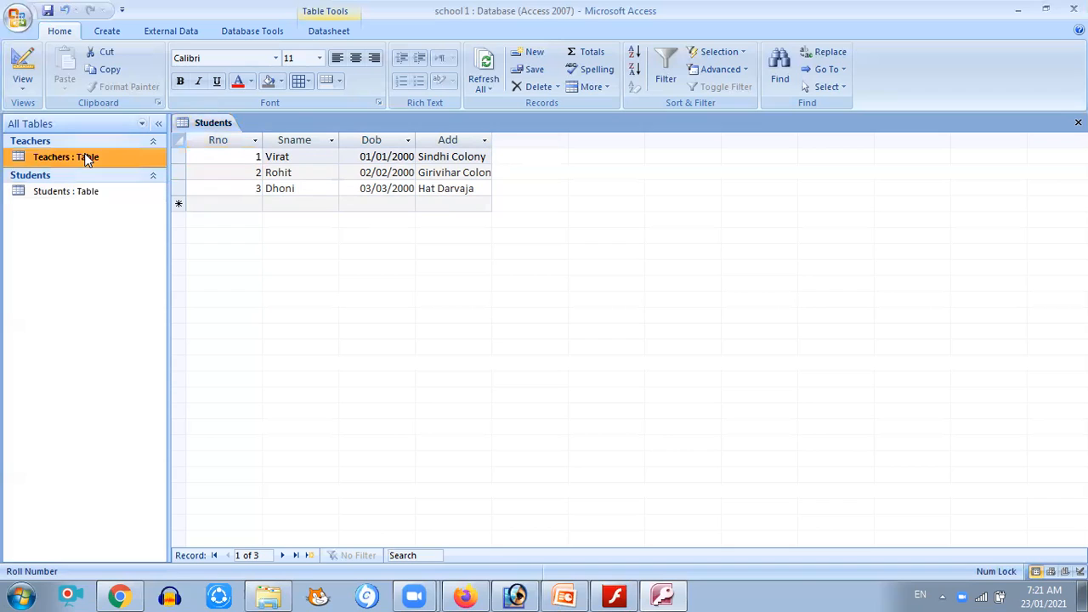
double_click(87, 160)
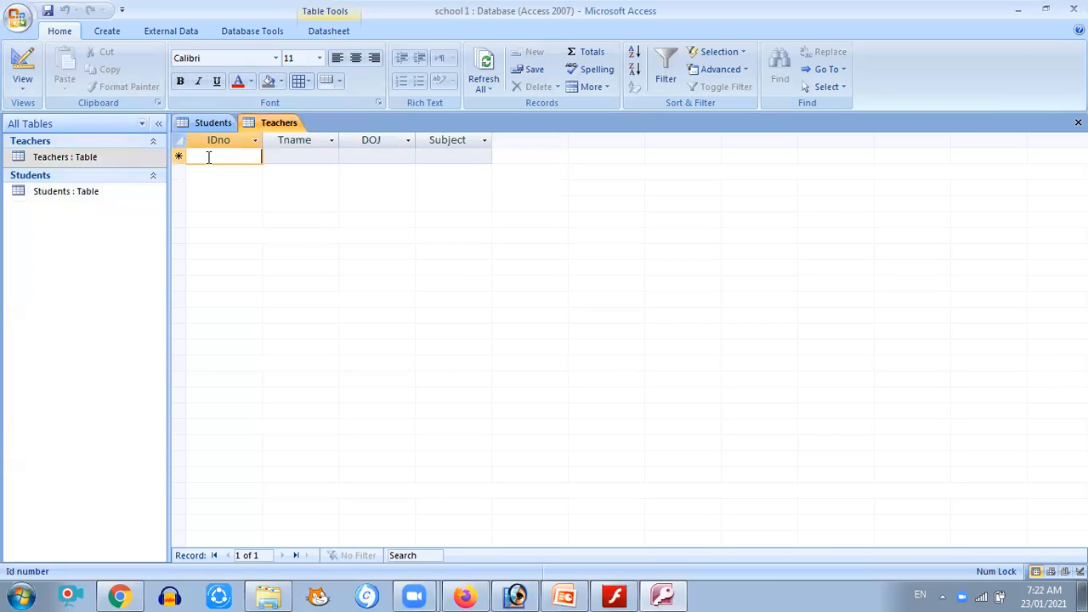
type("00")
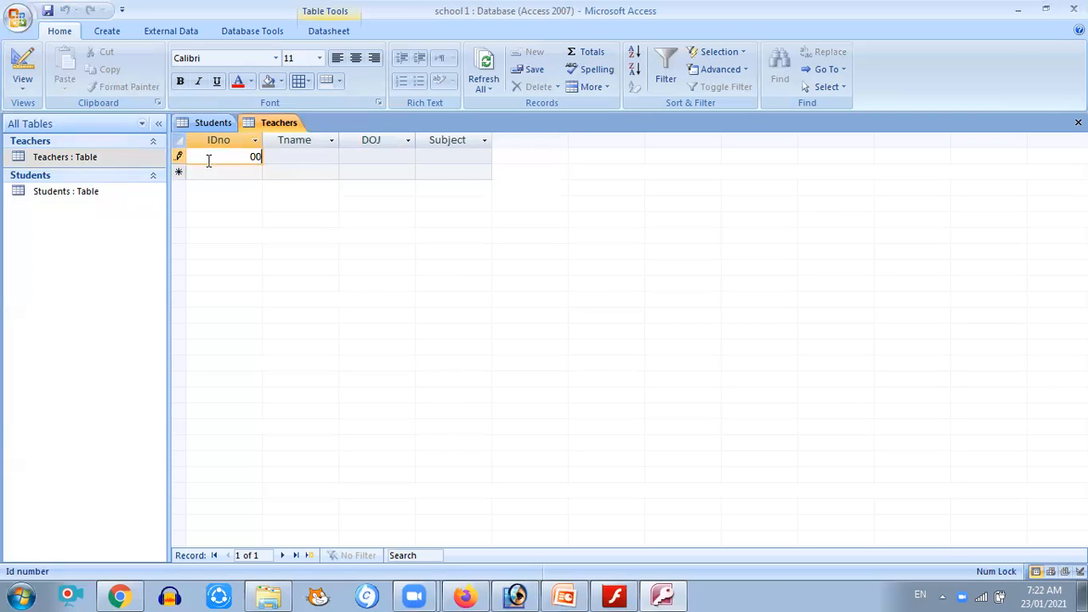
type("1")
key("Tab")
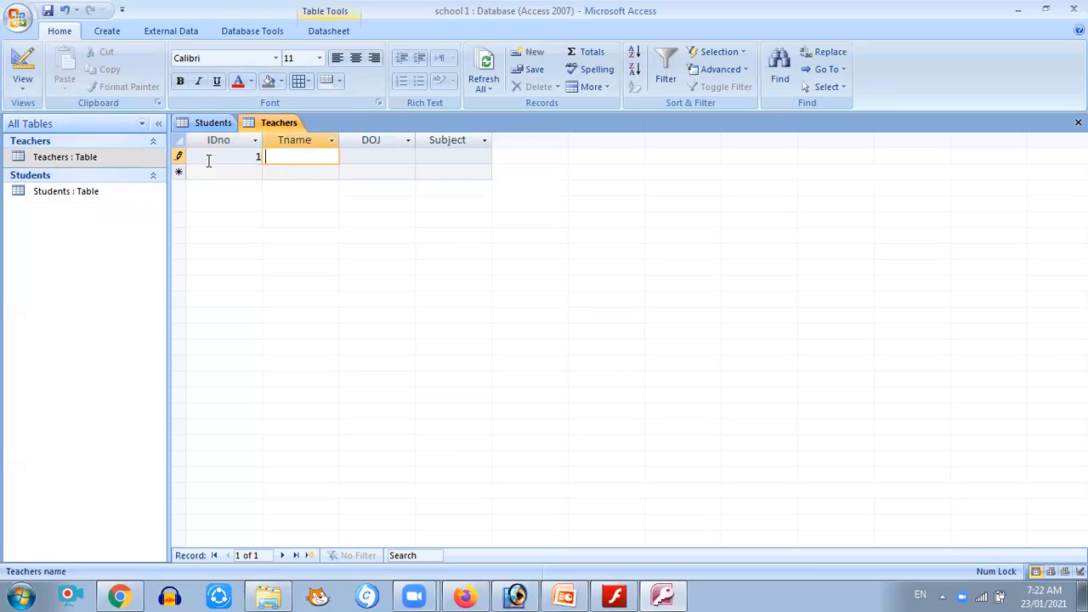
type("Dinesh")
key("Tab")
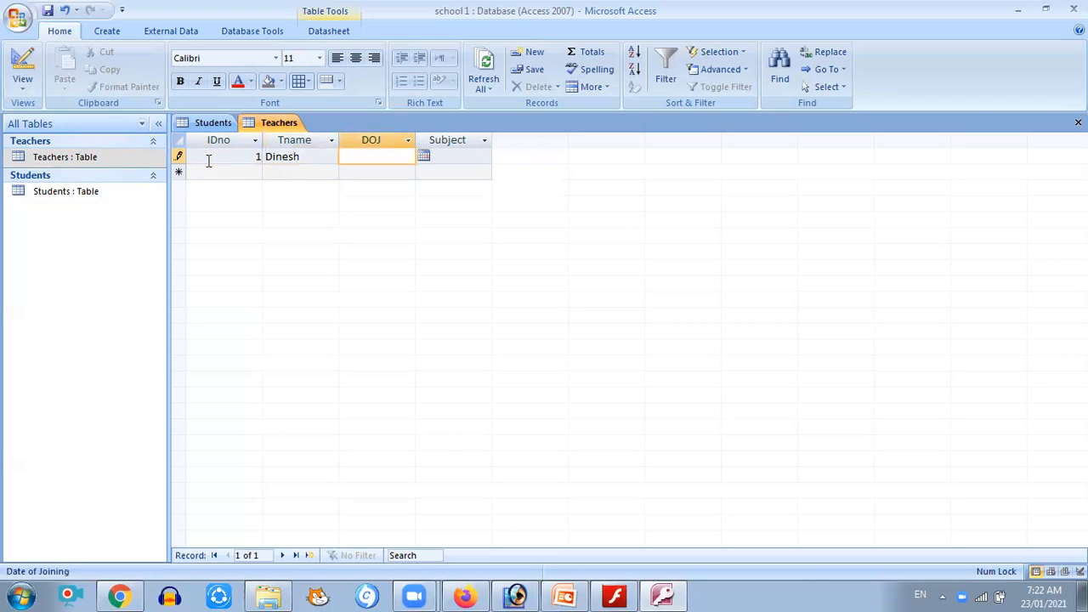
Enter the first teacher's joining date 1/1/2004 and subject PT
type("1/1/2004")
key("Tab")
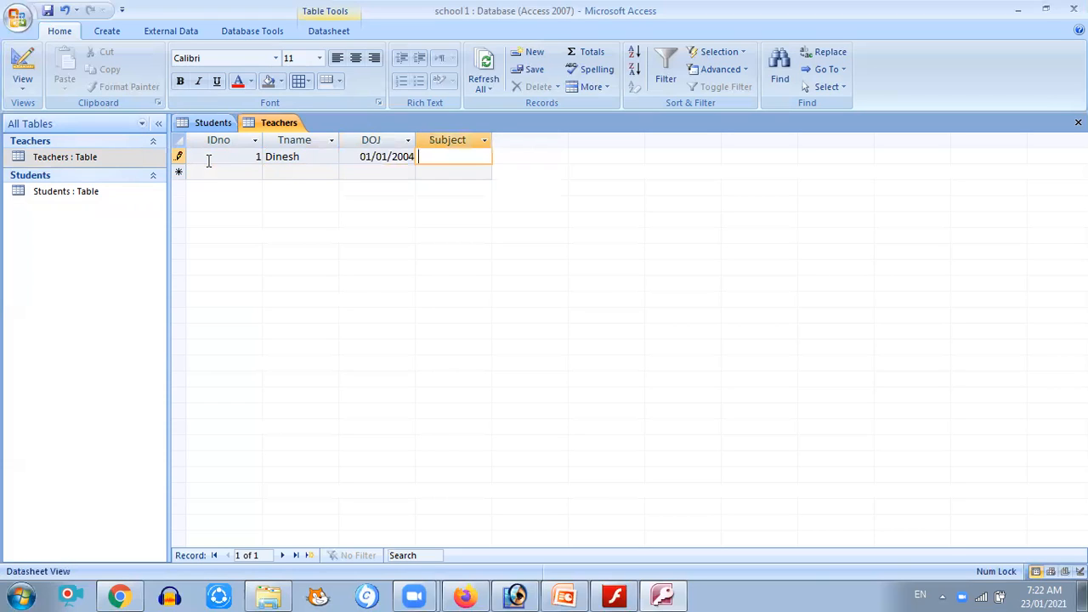
type("PT")
key("Tab")
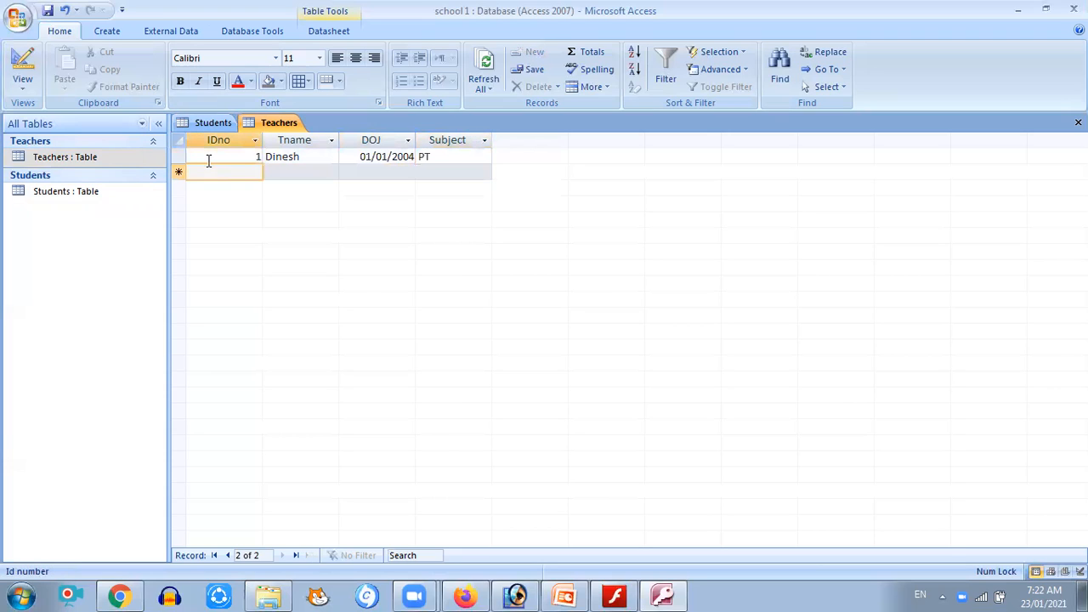
Add a second teacher record with ID 2, the teacher's name, and joining date 1/1/2007
type("2")
key("Tab")
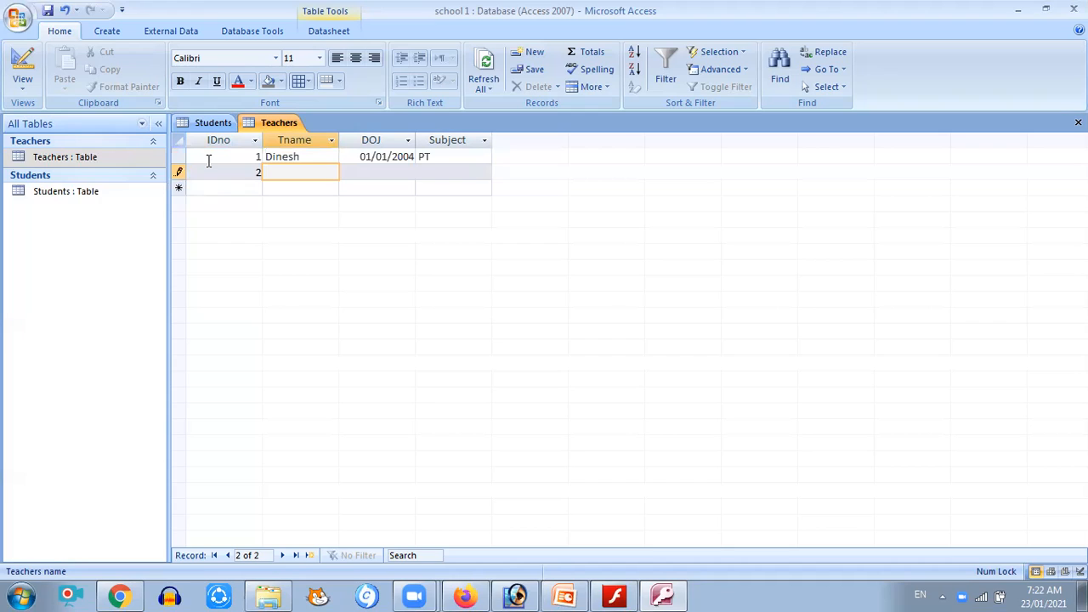
type("Jimmy")
key("Tab")
type("1")
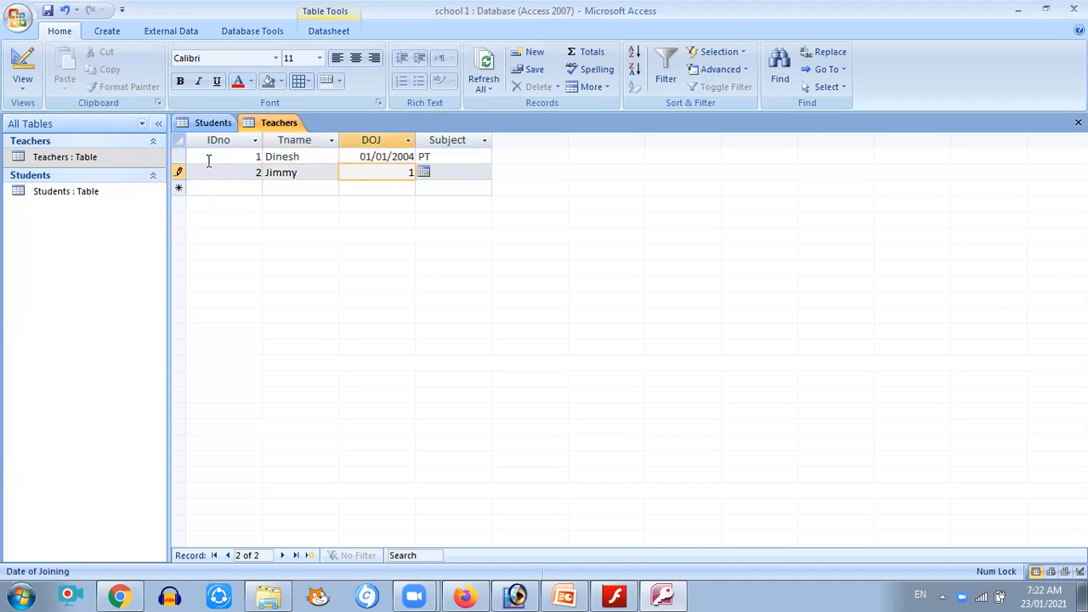
type("/1/2007")
key("Tab")
Enter Maths as the second teacher's subject
type("Mat")
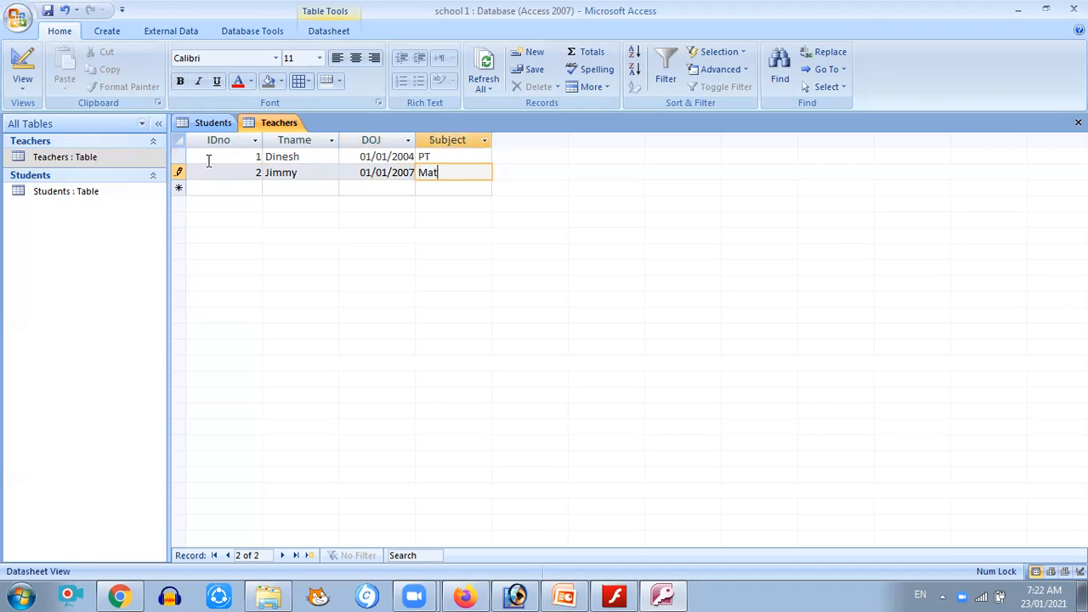
type("sh")
key("BackSpace")
key("BackSpace")
type("hs")
key("Return")
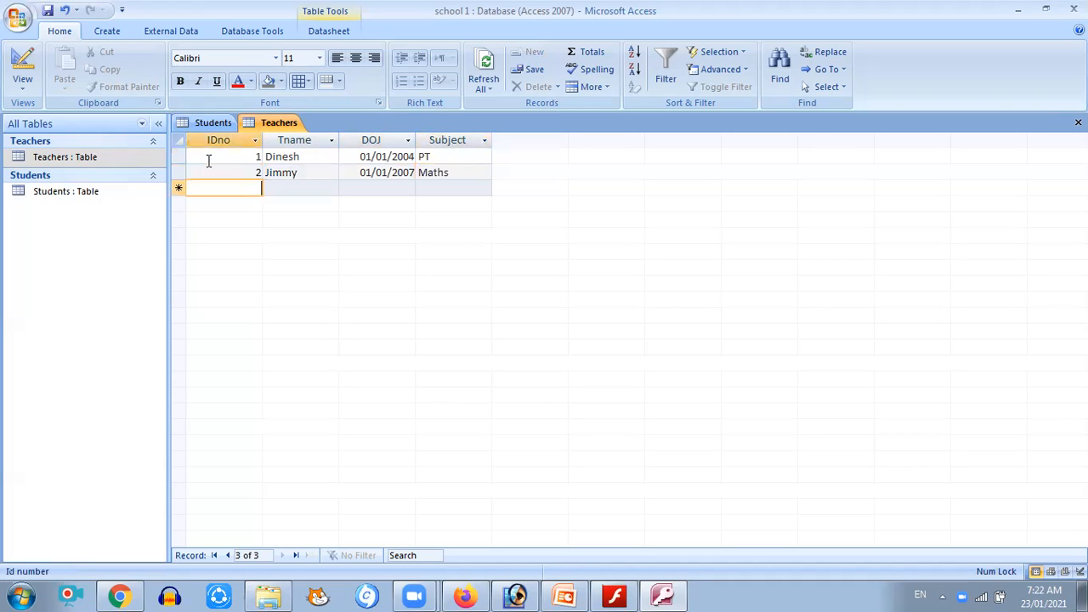
Add a third teacher record with ID 3, the teacher's name, and joining date 1/6/2009
type("3")
key("Return")
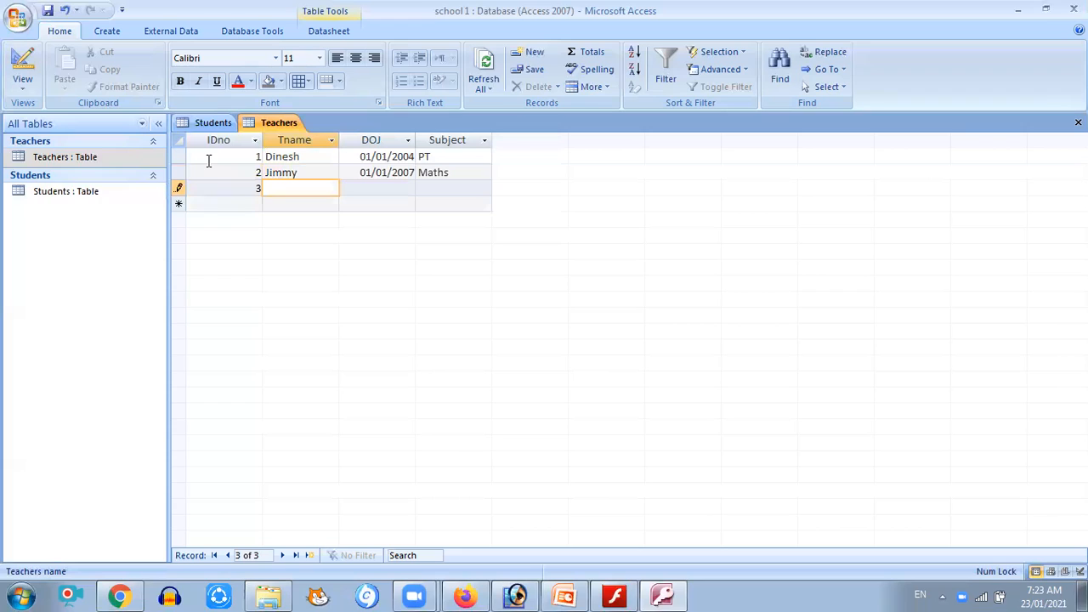
type("Manoj")
key("Tab")
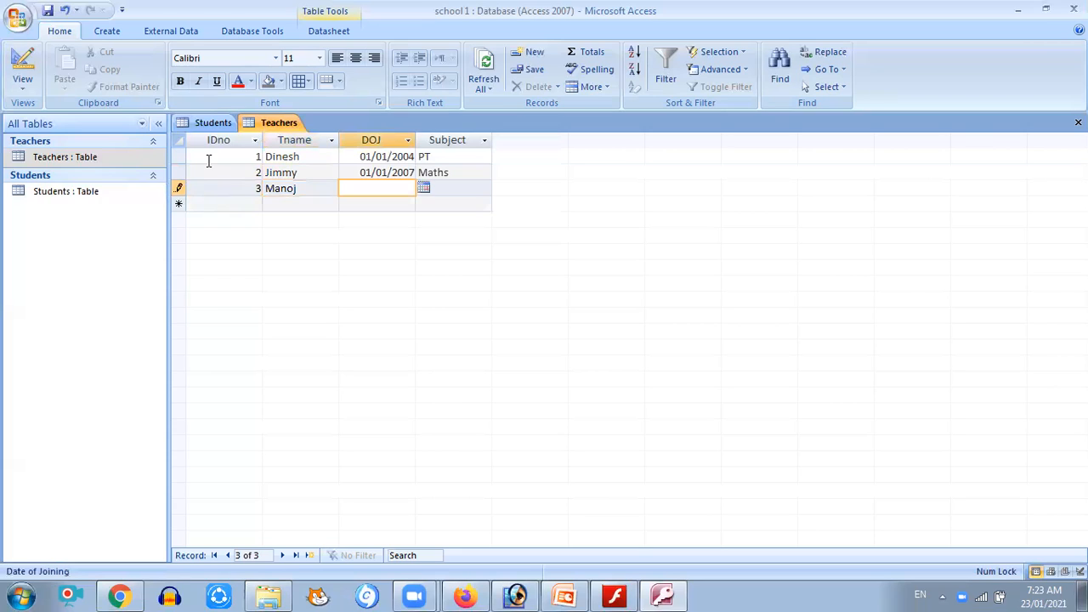
type("1/6/2009")
key("Tab")
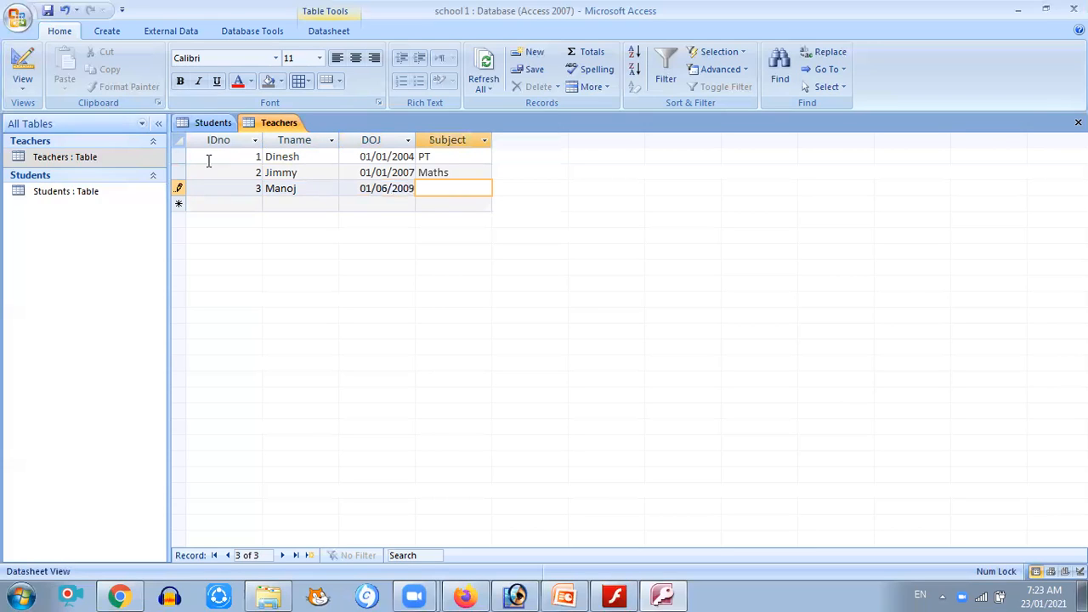
Enter Hindi as the third teacher's subject
type("Hindi")
left_click(256, 158)
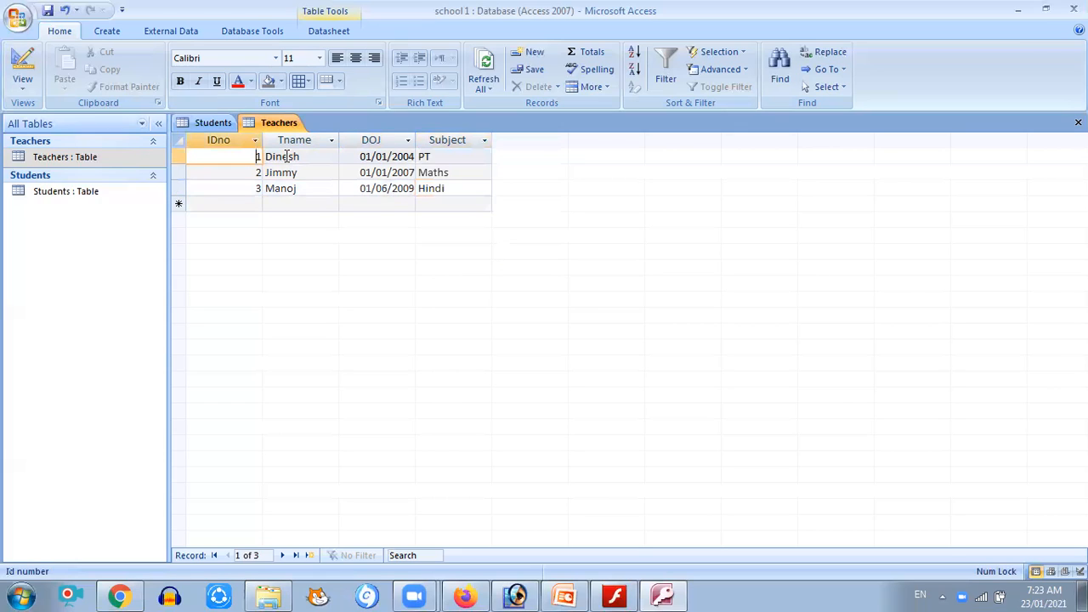
left_click(364, 160)
left_click(416, 161)
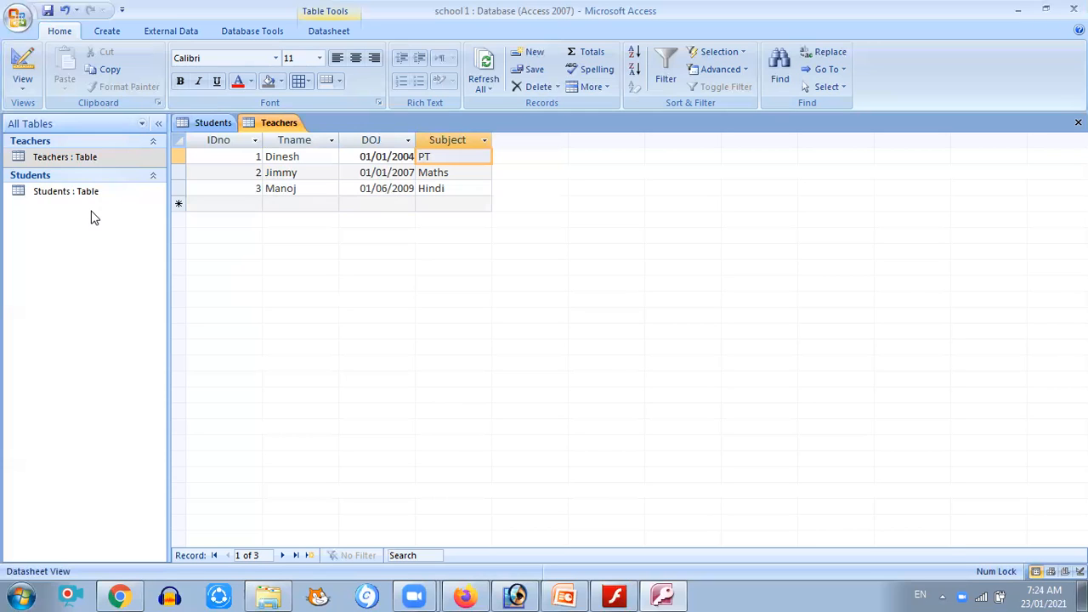
Start the Form Wizard on the Students table and add all of its fields to the form
left_click(107, 33)
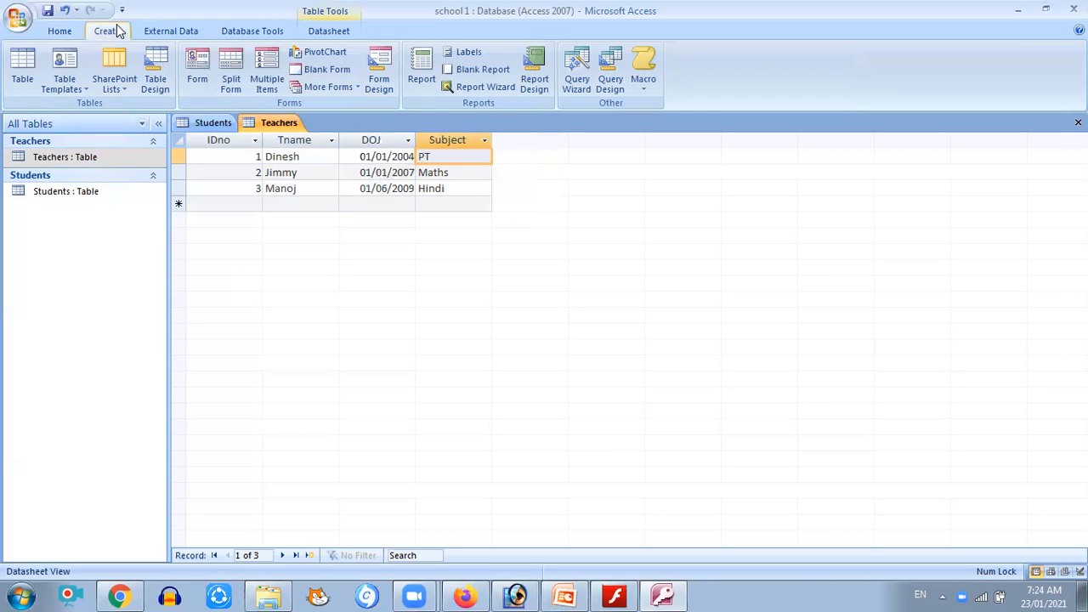
left_click(356, 89)
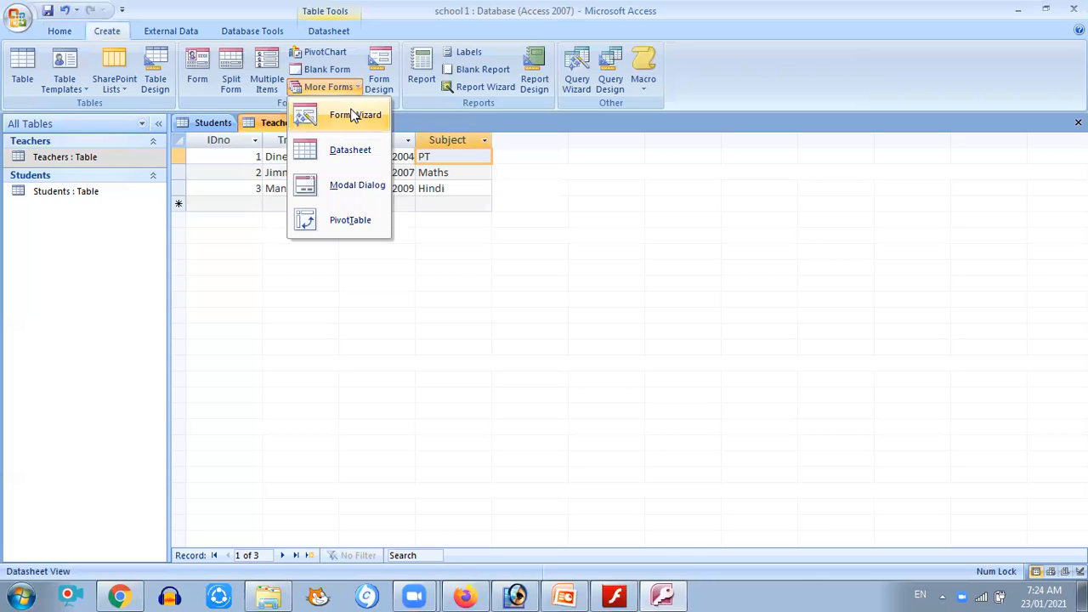
left_click(353, 115)
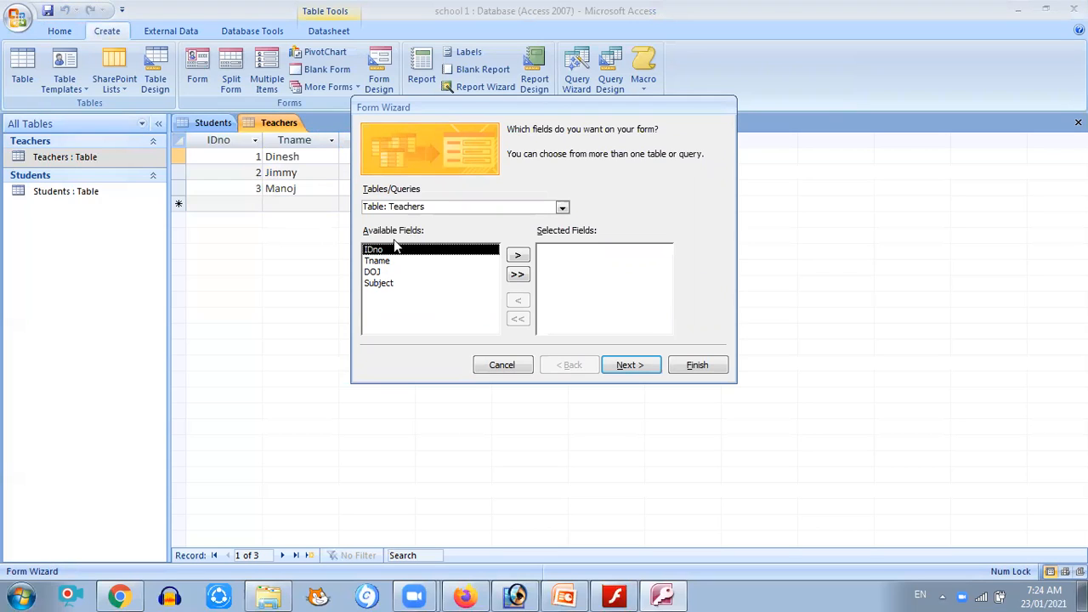
left_click(562, 208)
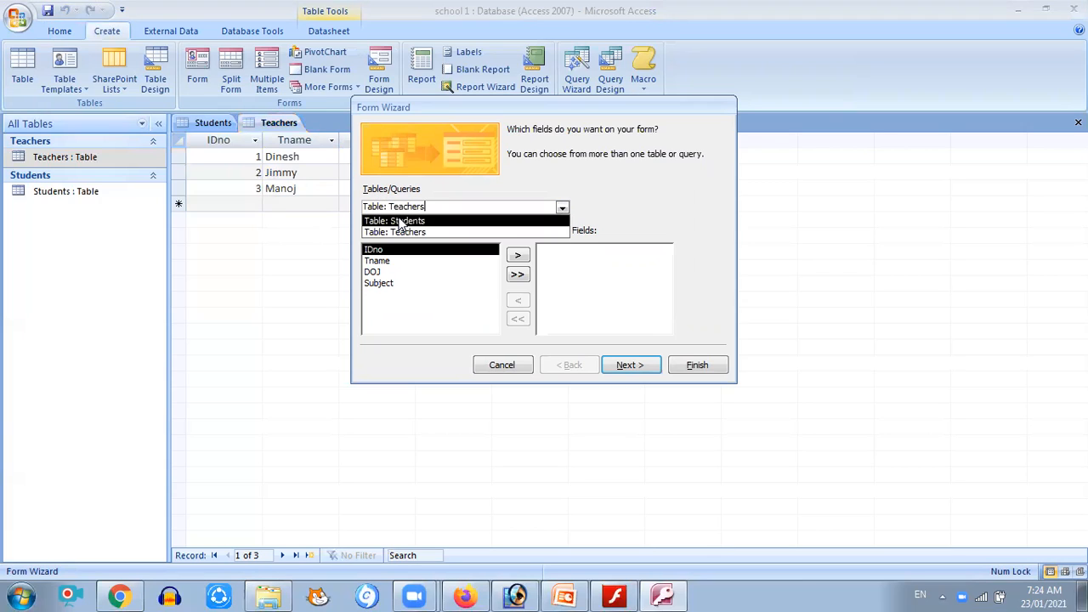
left_click(400, 221)
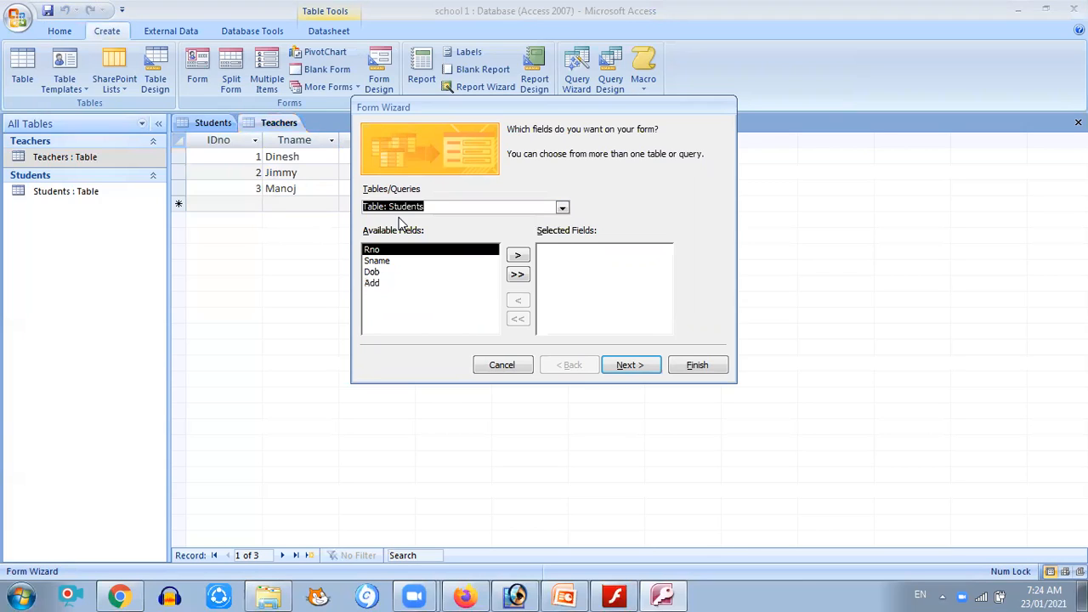
left_click(562, 208)
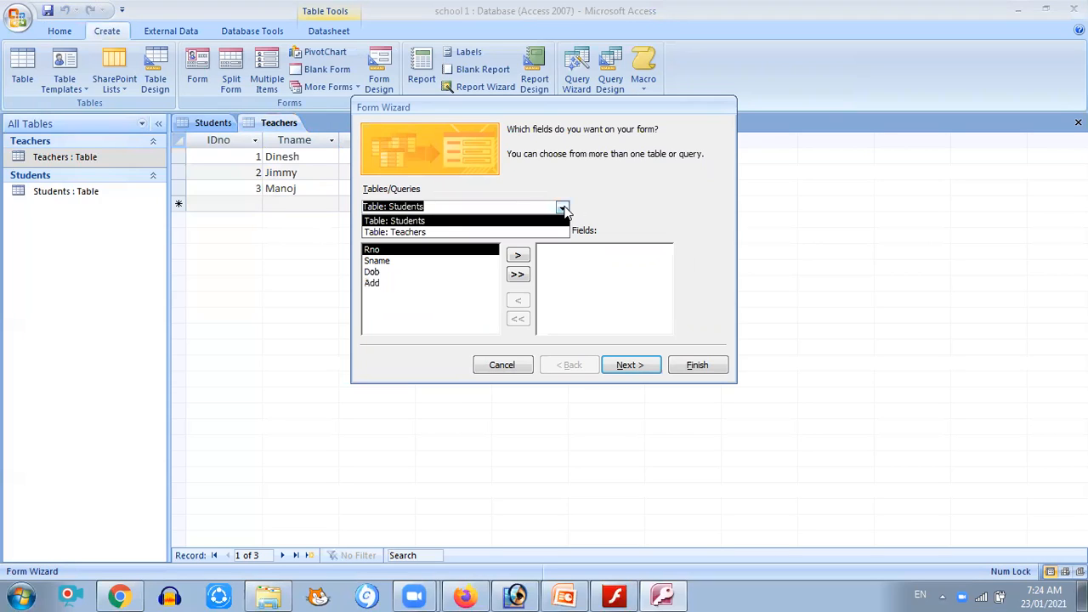
left_click(404, 223)
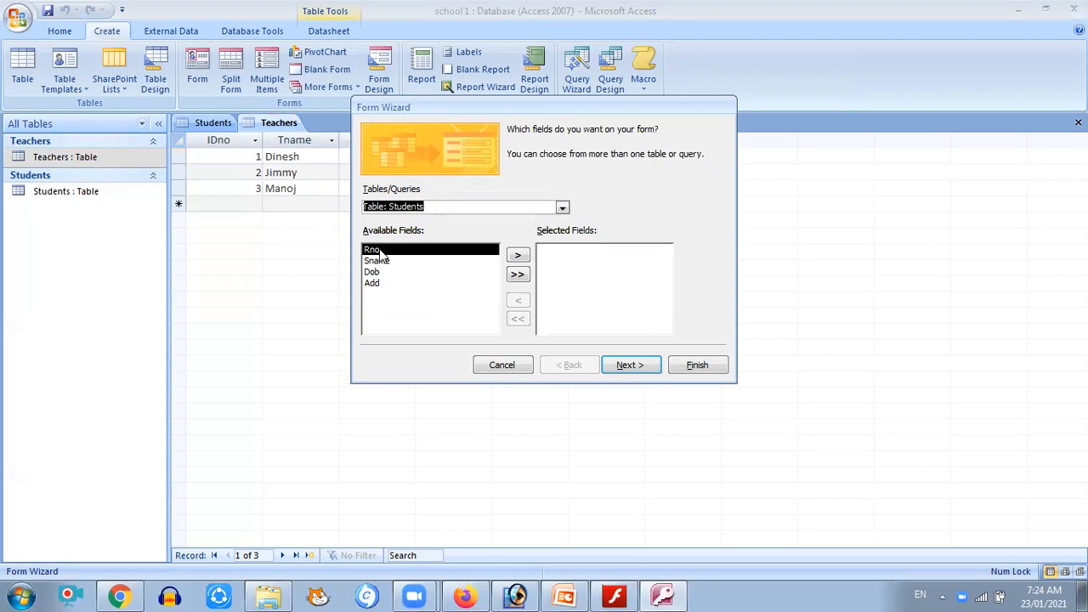
left_click(518, 278)
double_click(518, 256)
double_click(517, 257)
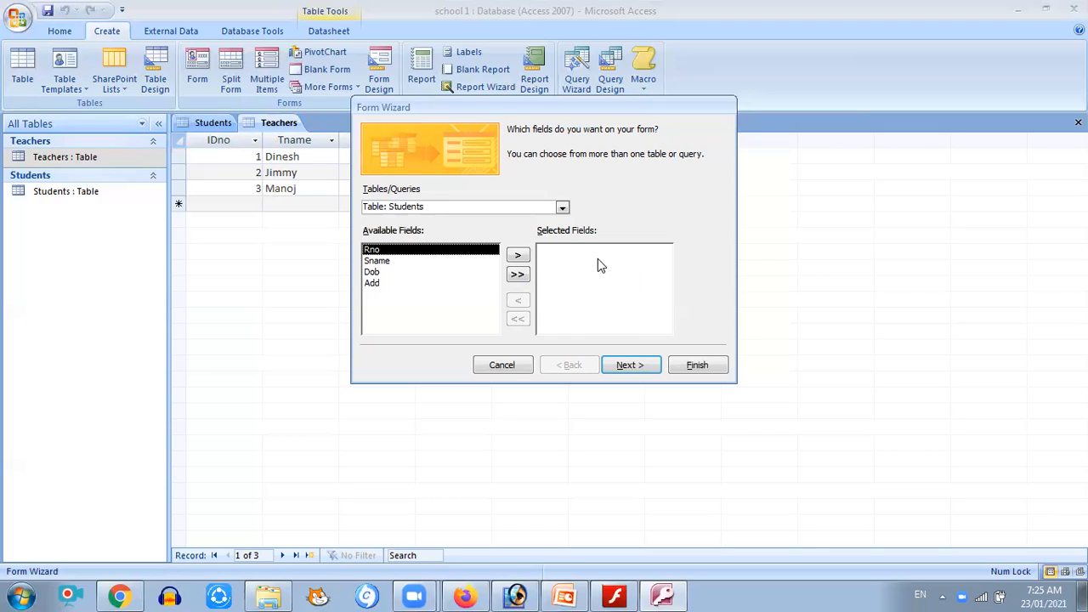
left_click(520, 274)
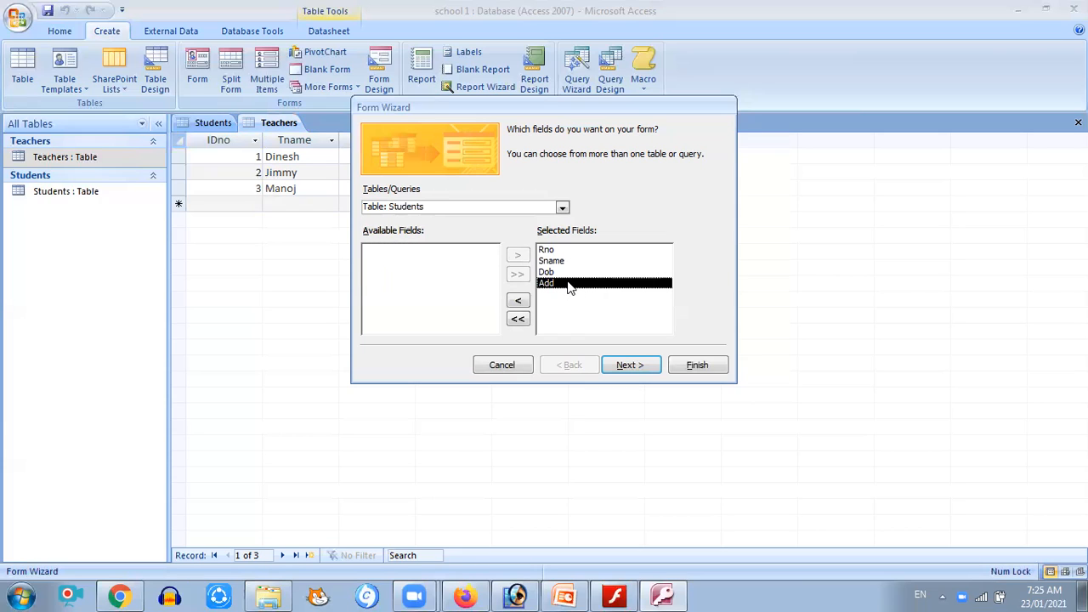
Advance through the Form Wizard pages and finish it, opening the form to view information
left_click(631, 366)
left_click(631, 366)
left_click(630, 366)
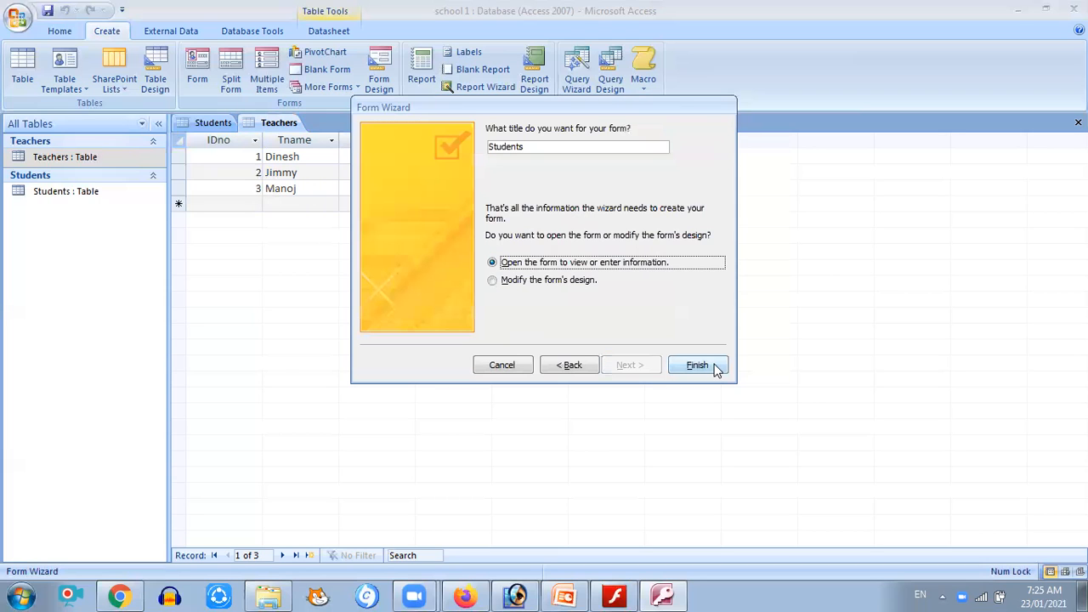
left_click(712, 365)
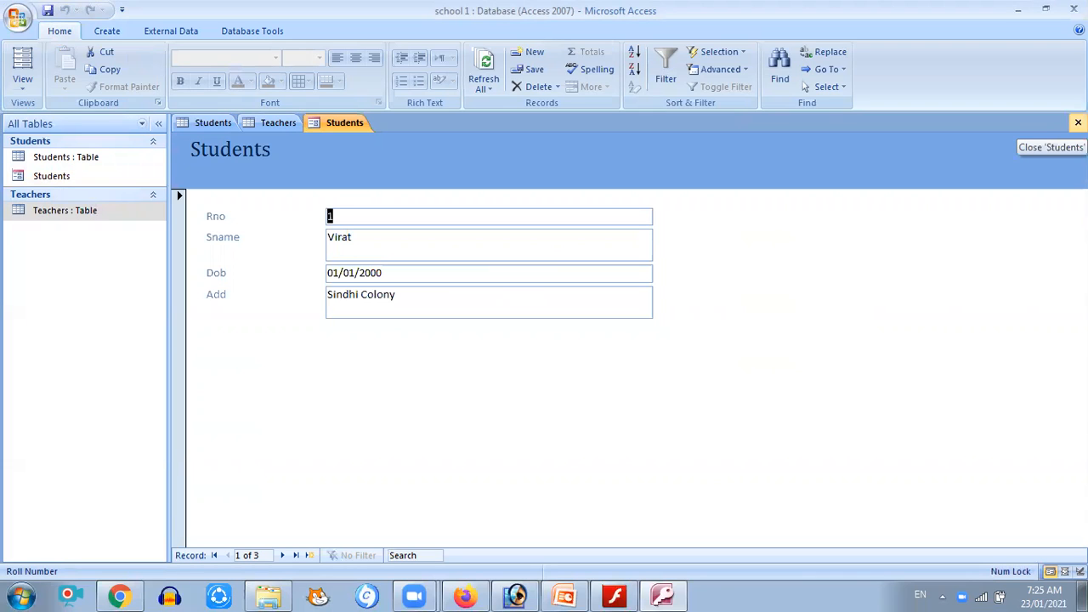
Close the Students form, the field list and the open table tabs
left_click(1077, 122)
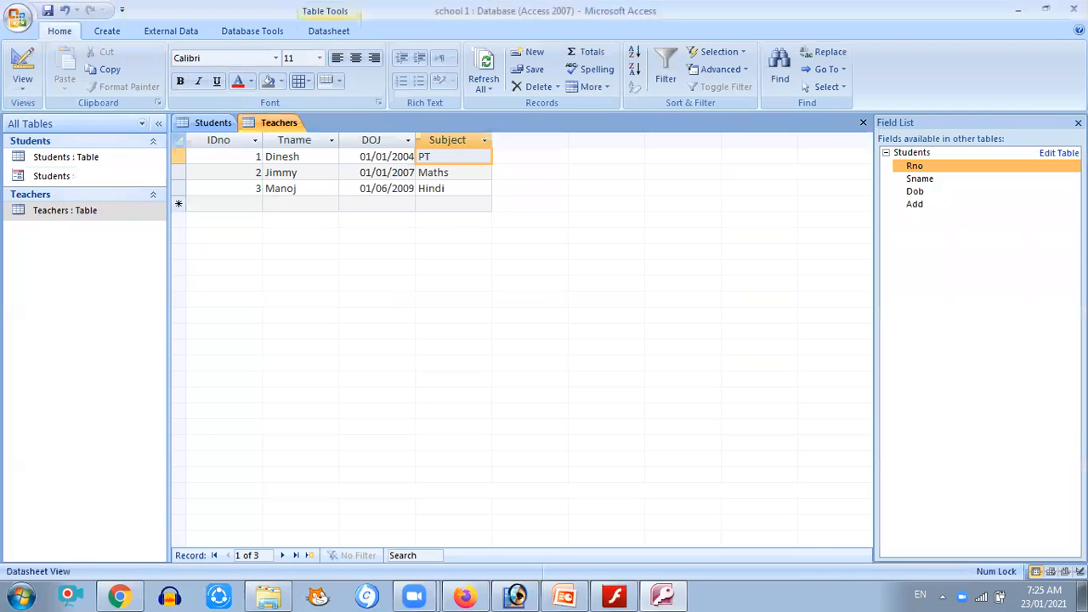
left_click(1078, 123)
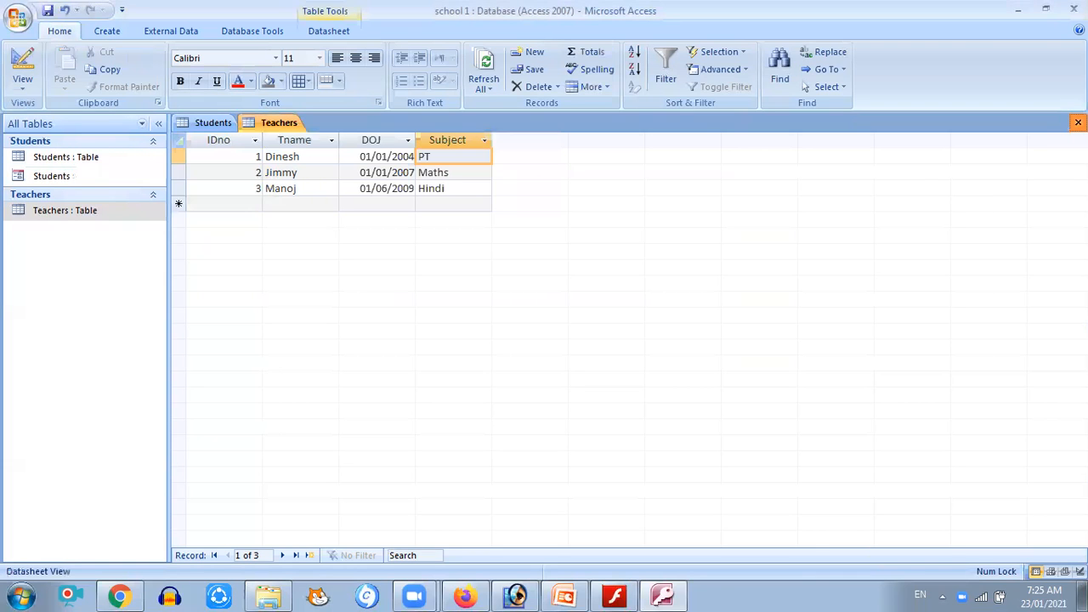
left_click(1077, 122)
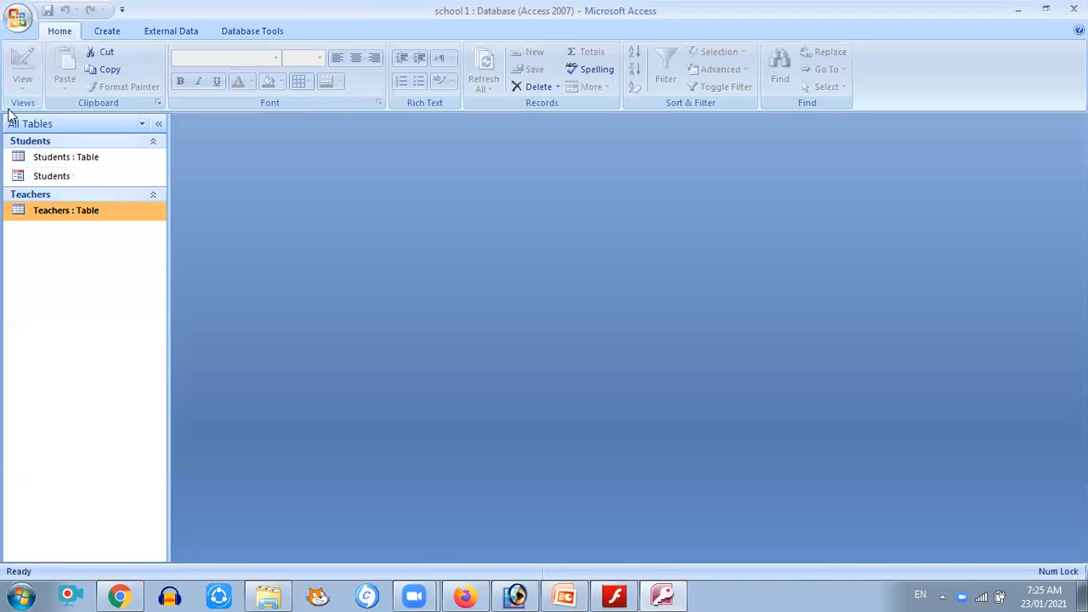
Start the Simple Query Wizard and add all fields of the Students table to the query
left_click(102, 32)
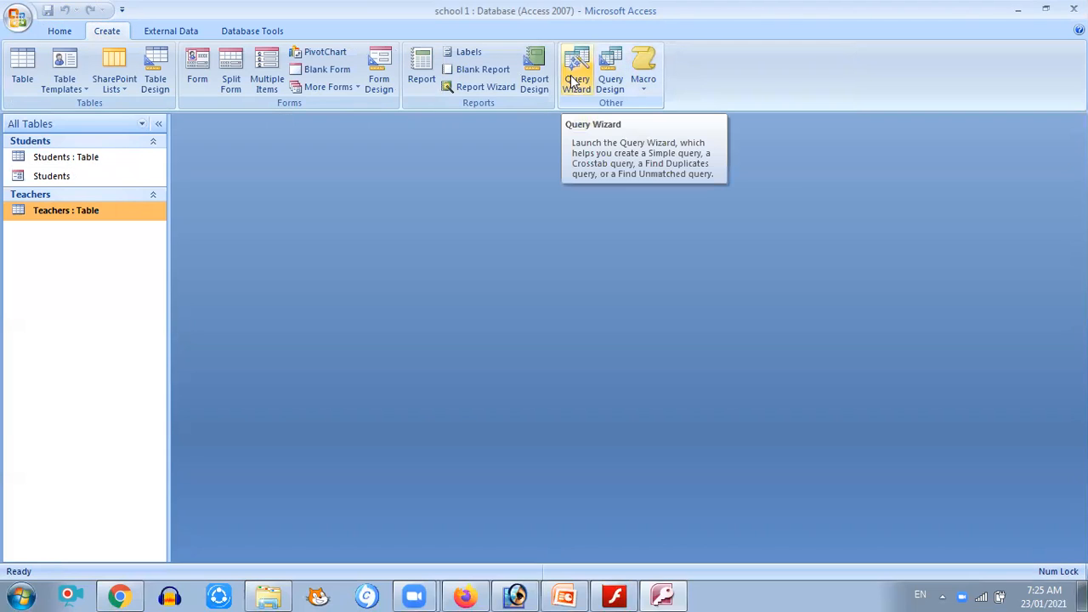
left_click(357, 87)
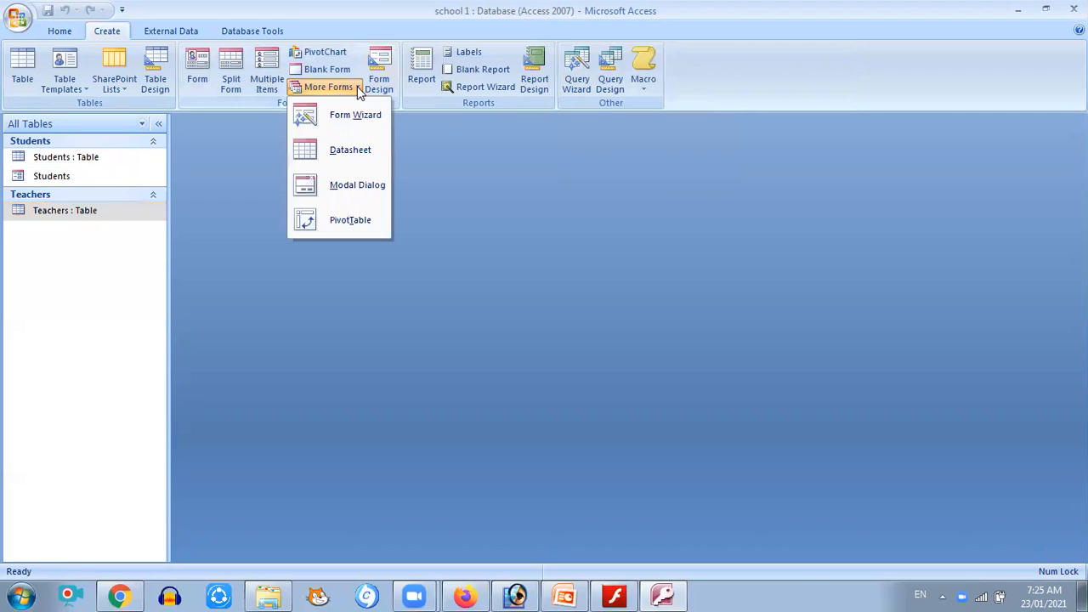
left_click(578, 85)
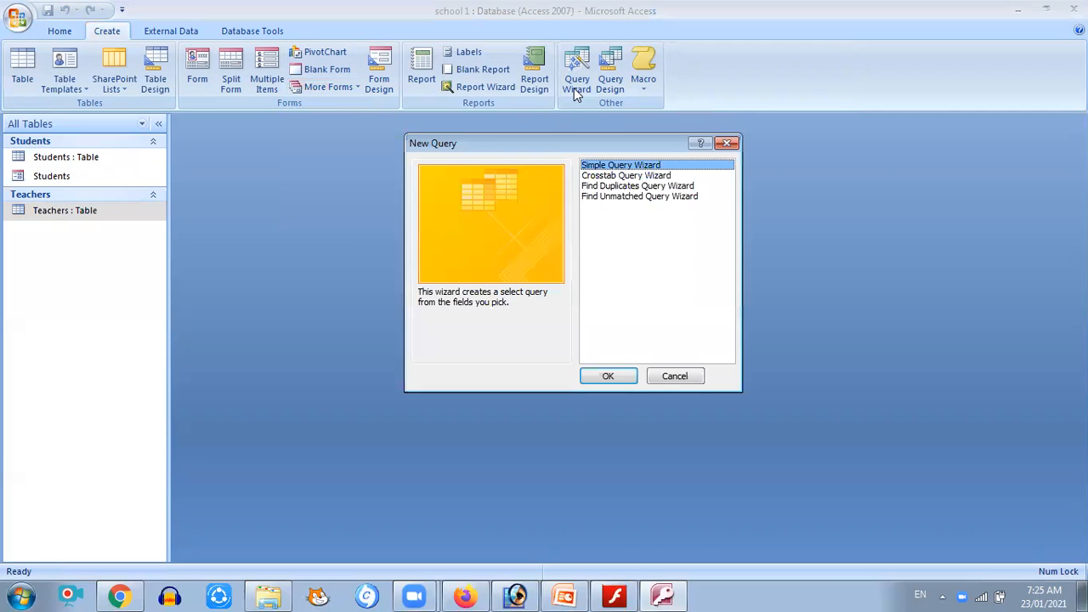
left_click(607, 379)
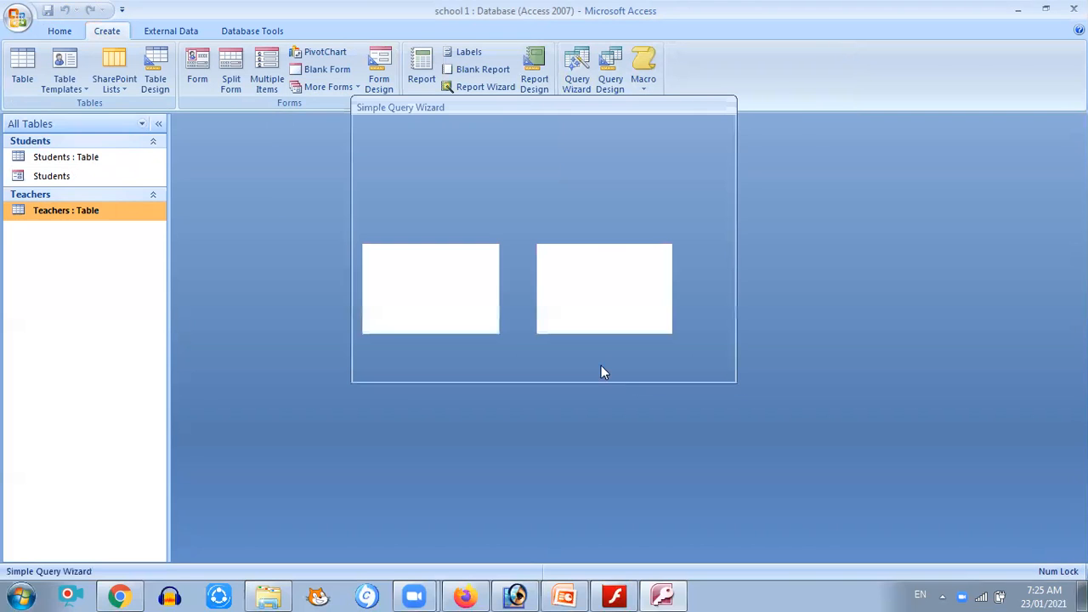
left_click(561, 207)
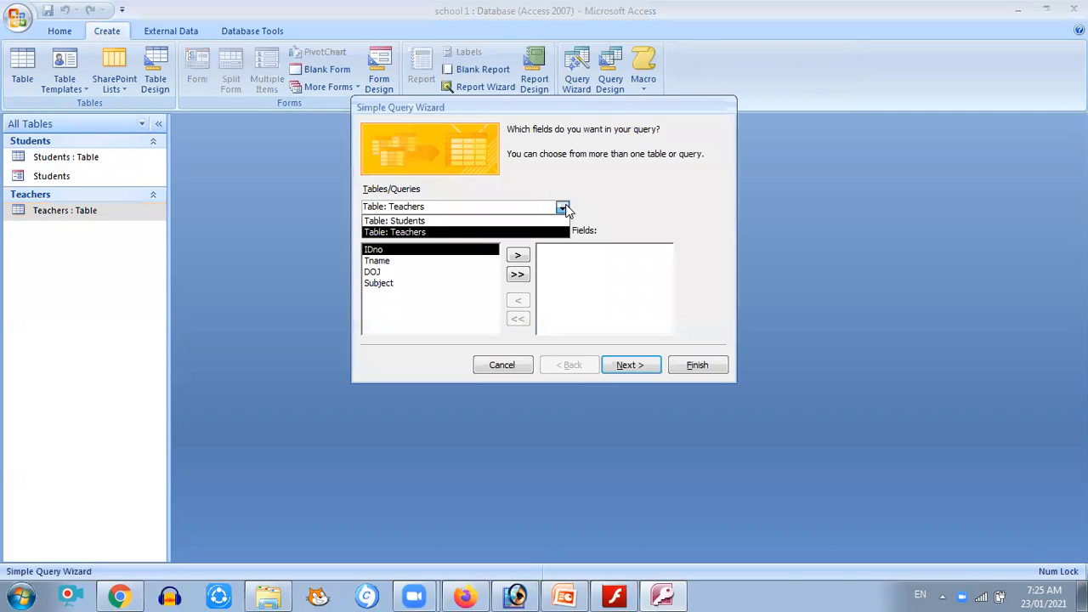
left_click(443, 221)
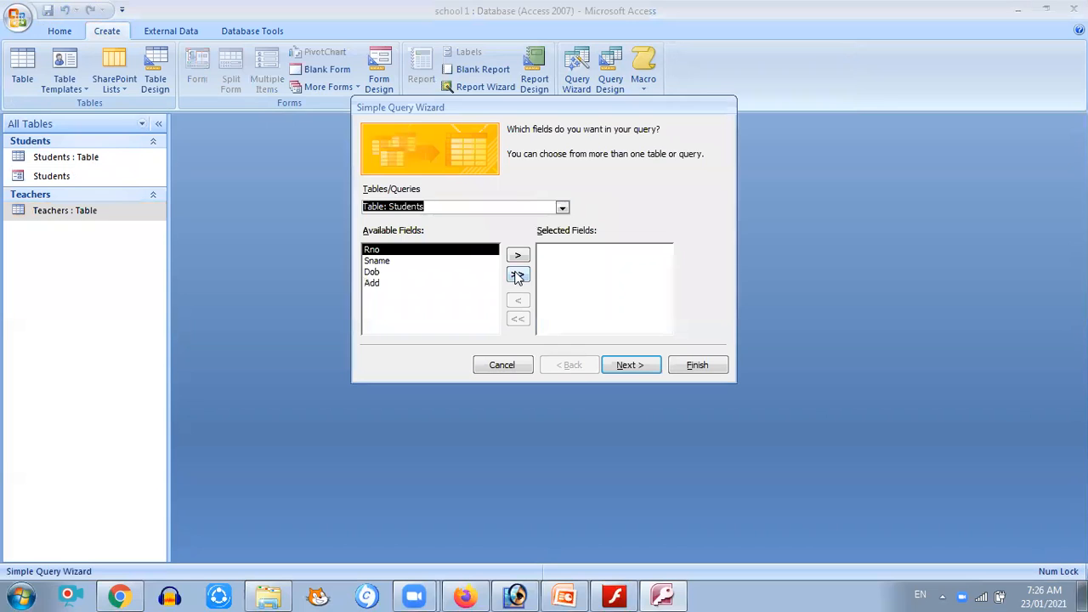
left_click(517, 273)
Finish the query wizard as a detail query, then close the resulting query
left_click(630, 366)
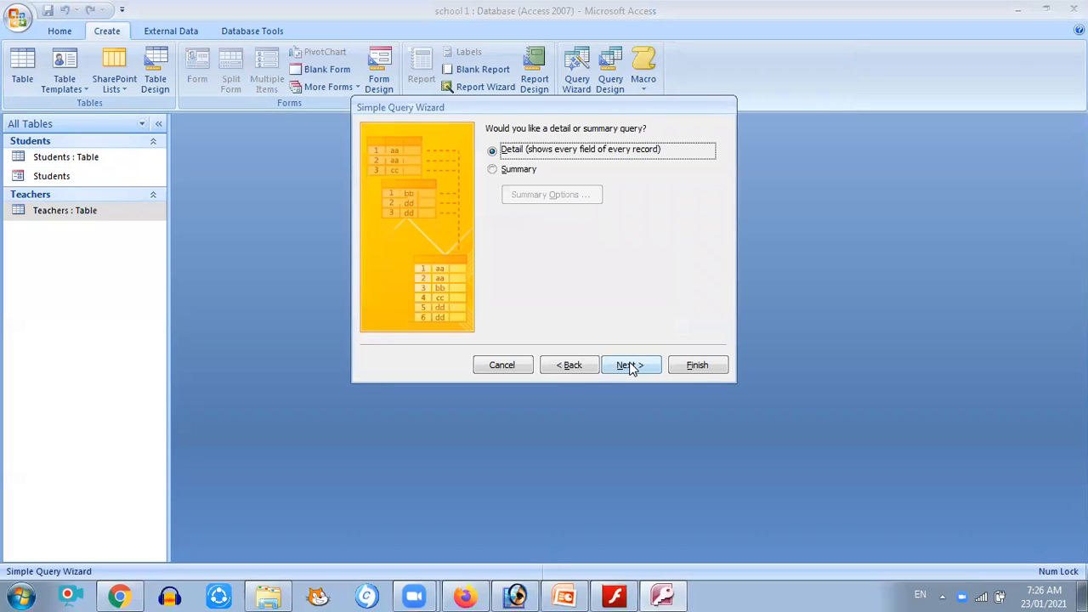
left_click(630, 366)
left_click(683, 372)
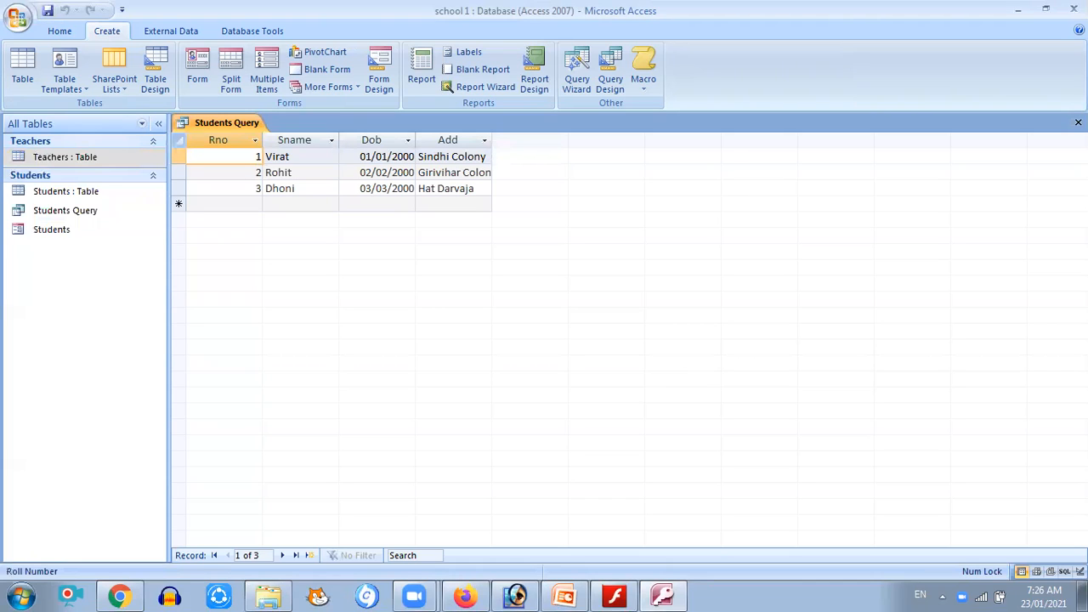
left_click(1078, 123)
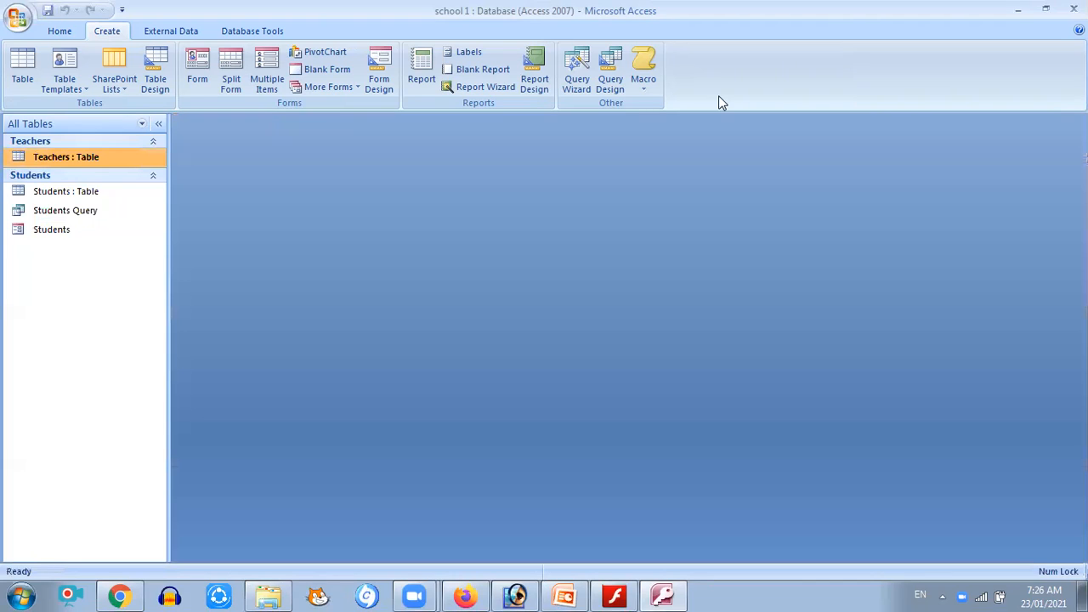
Start the Report Wizard on the Students table and add all of its fields to the report
left_click(494, 88)
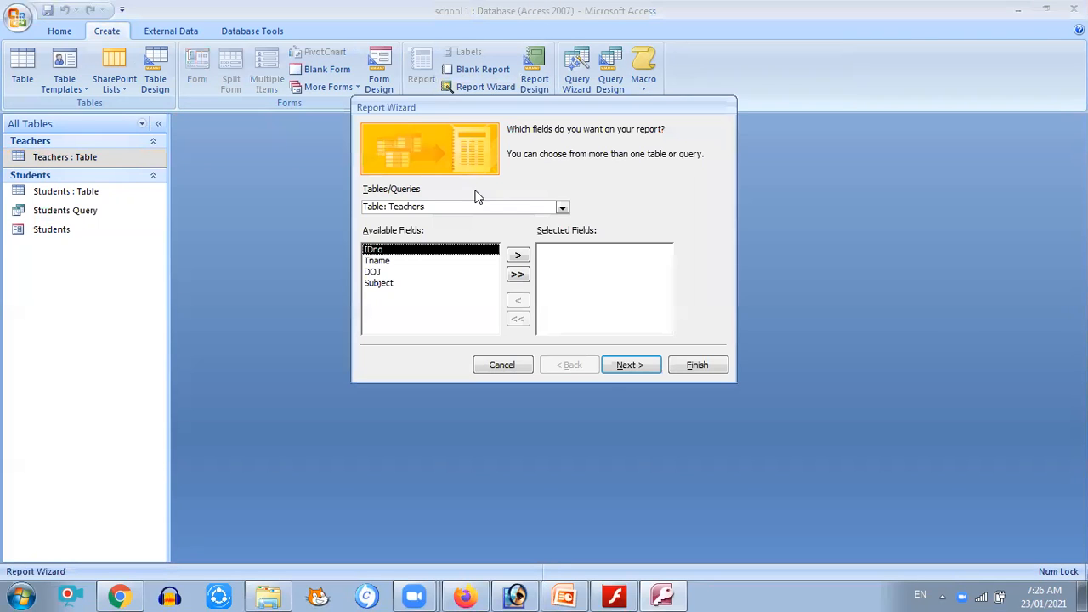
left_click(562, 207)
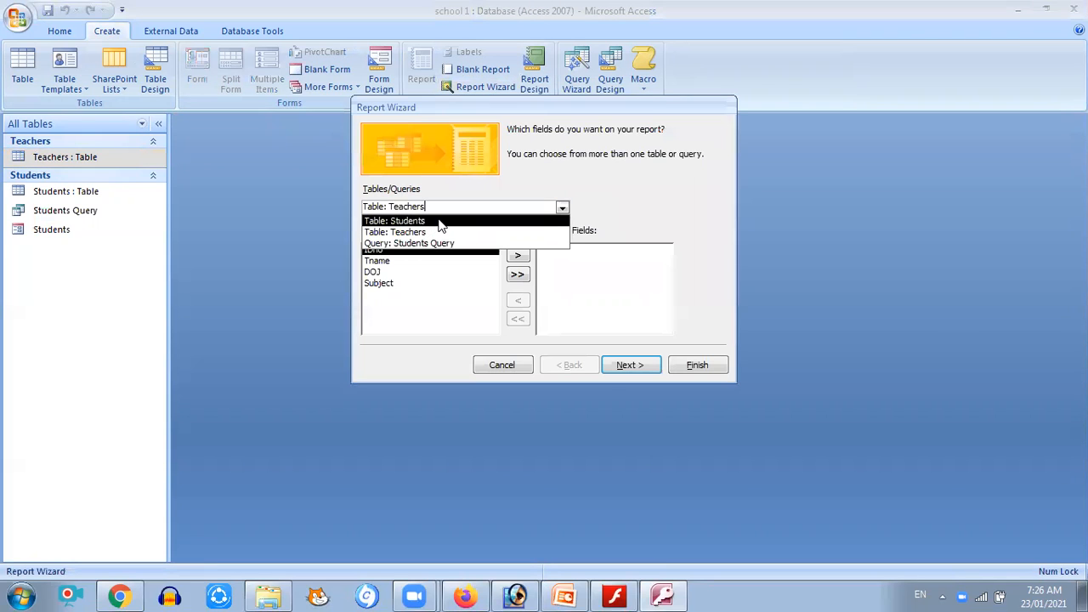
left_click(464, 221)
left_click(516, 275)
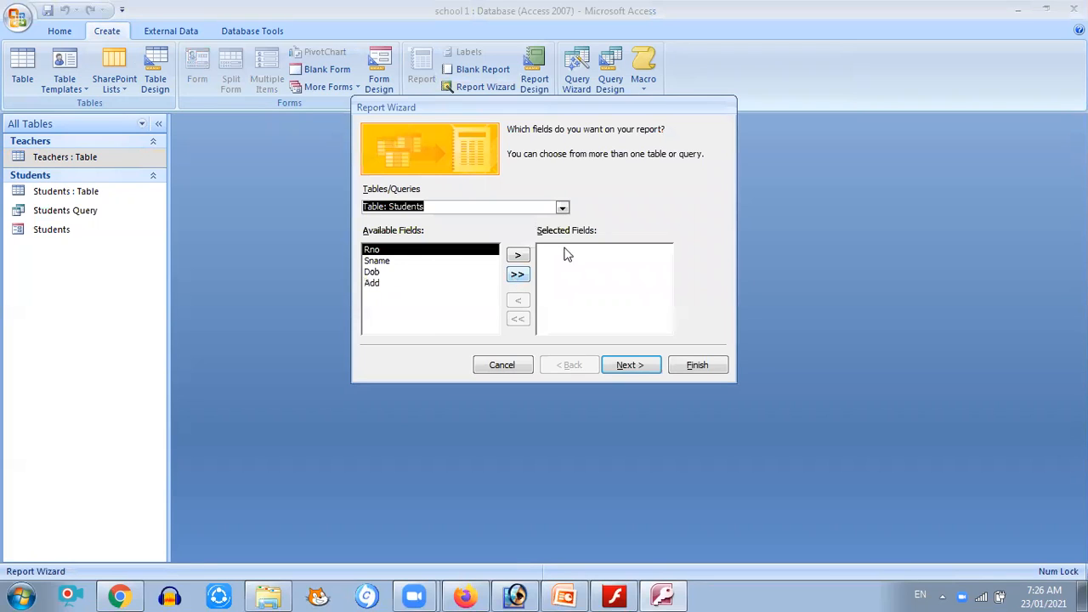
Advance through the remaining Report Wizard pages and finish the report with preview selected
left_click(635, 366)
left_click(647, 364)
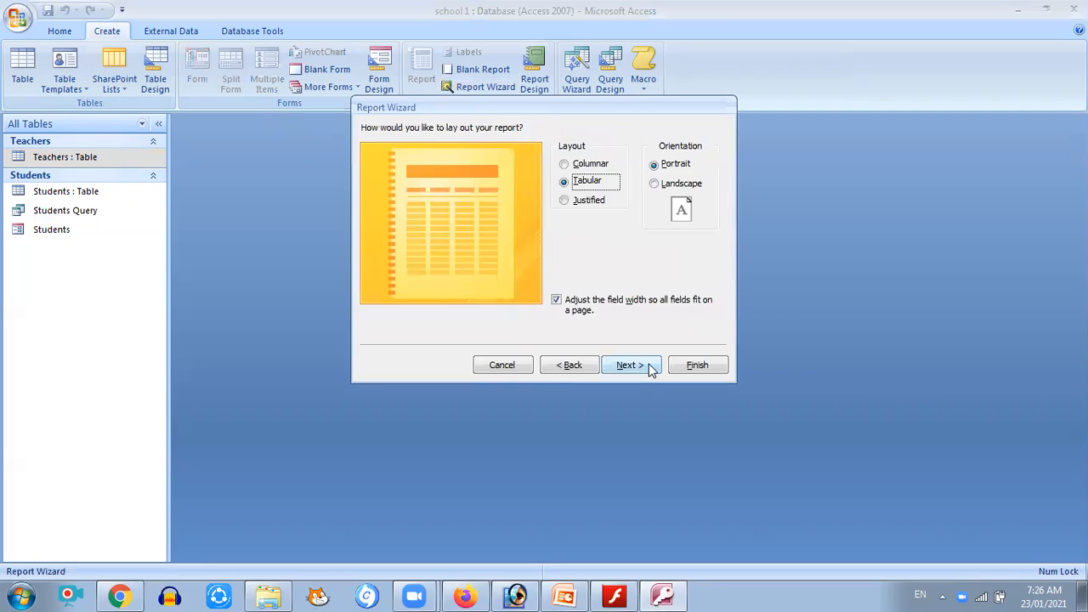
left_click(648, 363)
left_click(648, 363)
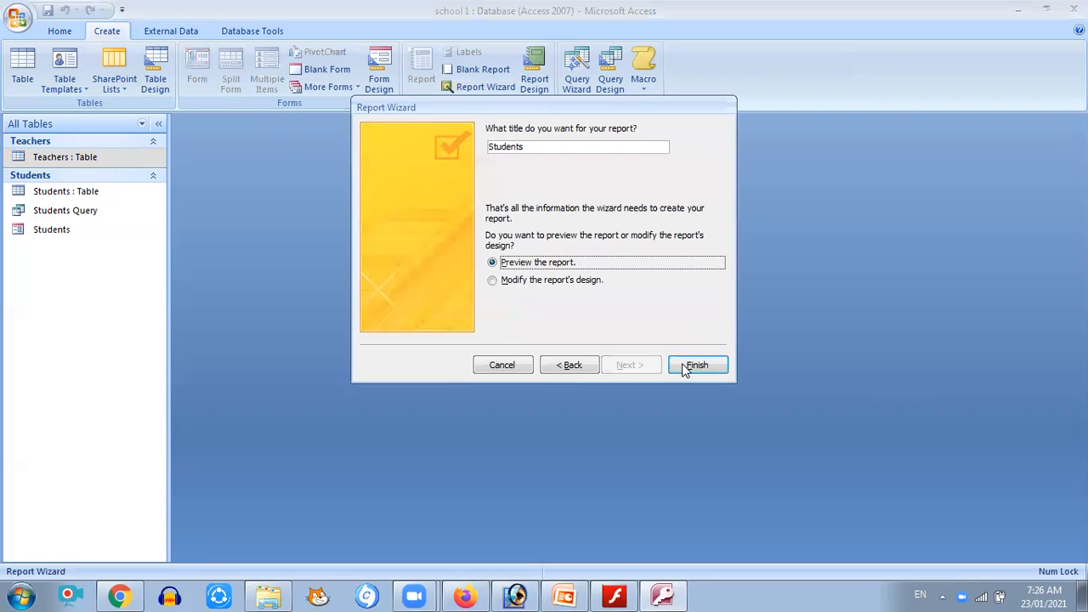
left_click(688, 365)
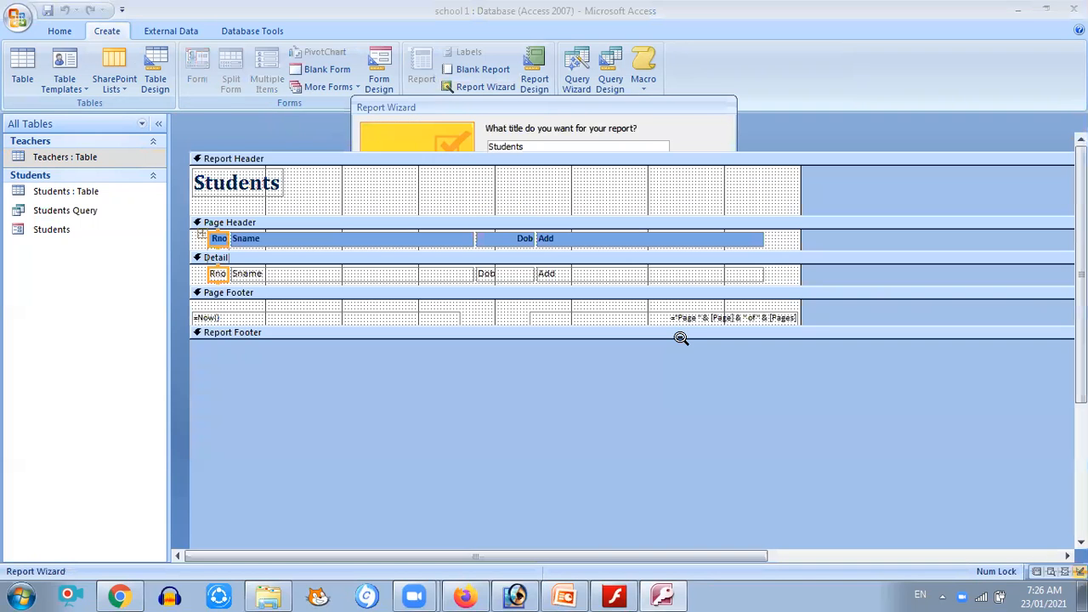